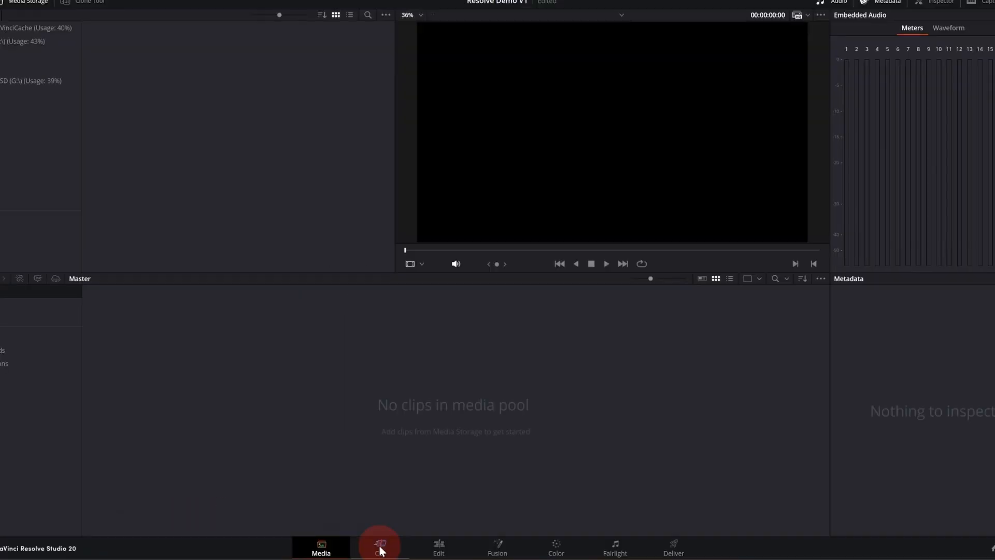
Tour the Cut, Edit, Fusion, Color and Fairlight pages, ending back on the Media page
left_click(380, 549)
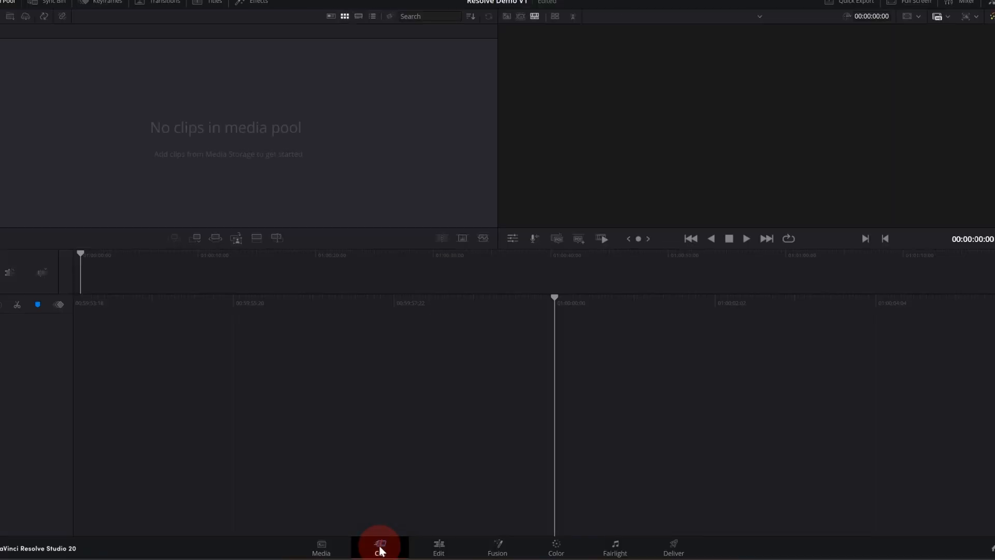
left_click(440, 550)
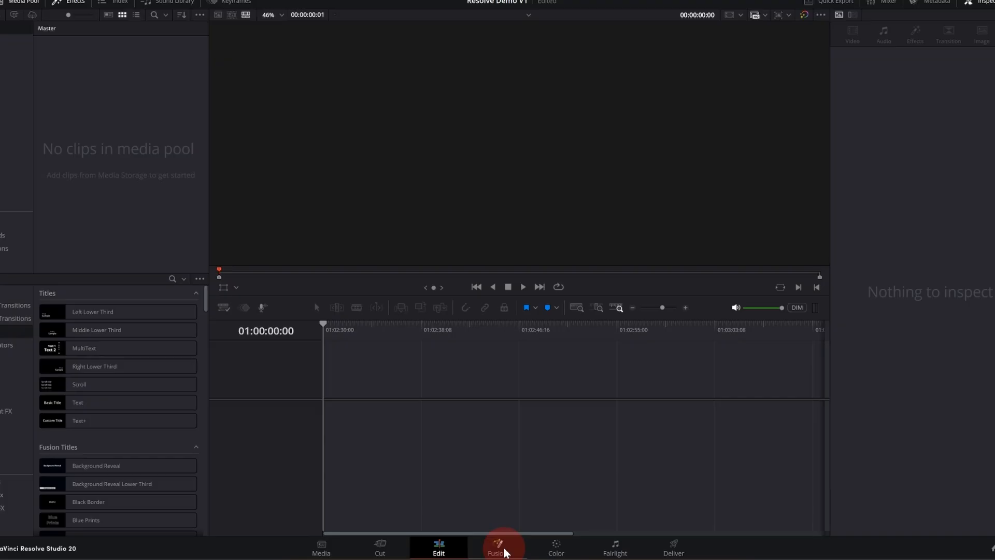
left_click(505, 553)
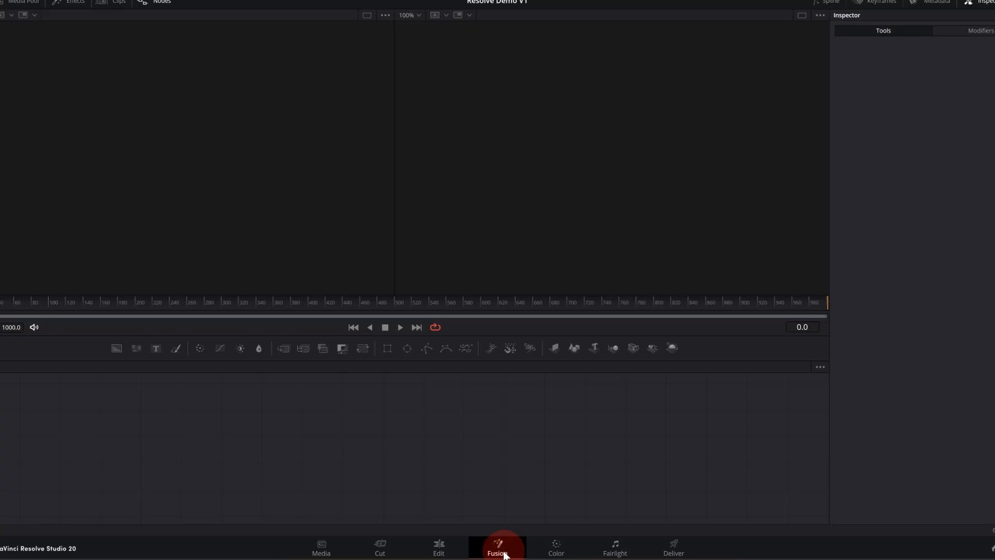
left_click(552, 552)
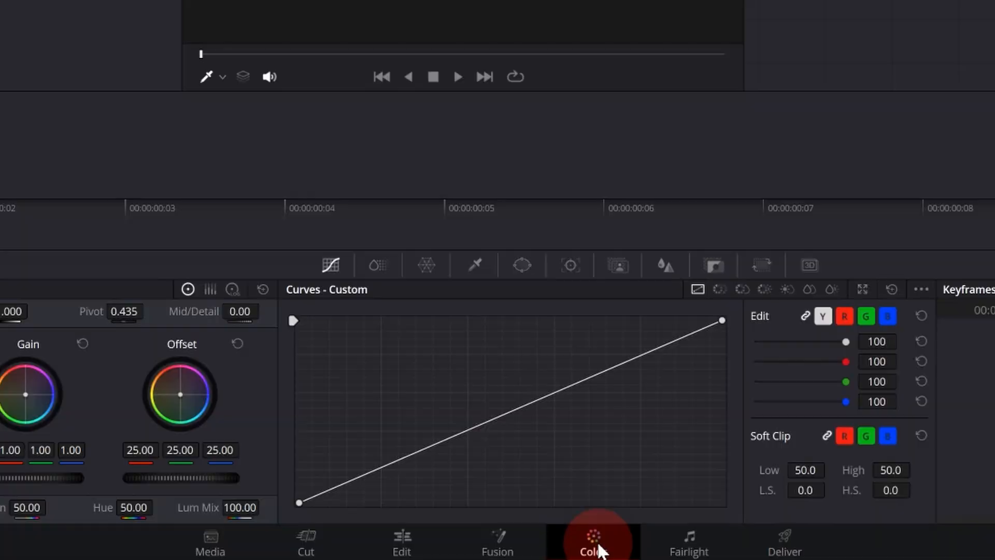
left_click(692, 544)
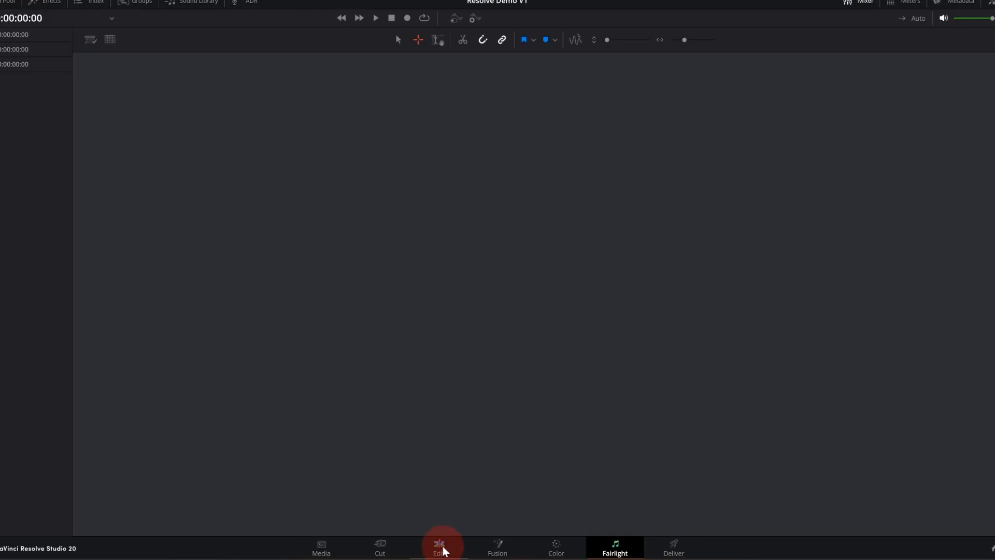
left_click(440, 549)
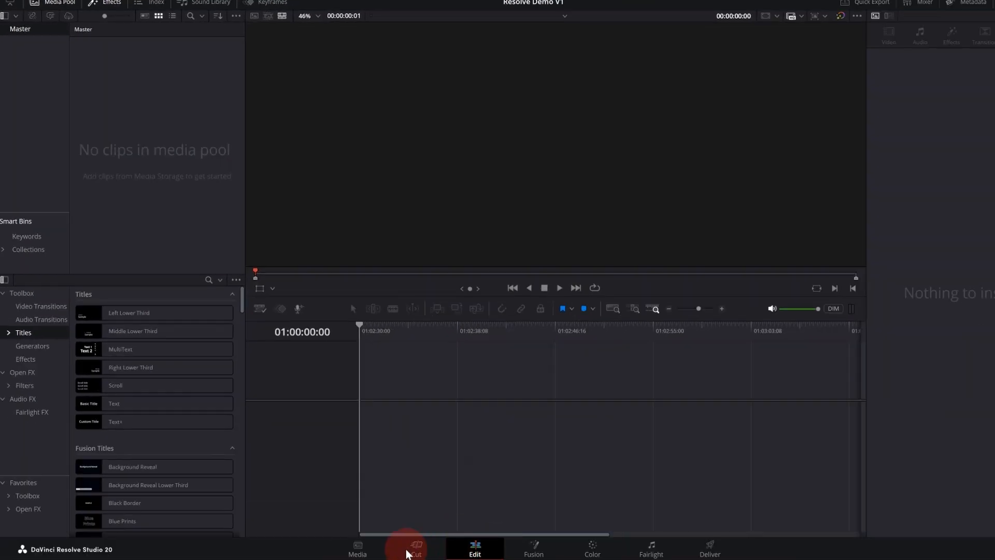
left_click(358, 550)
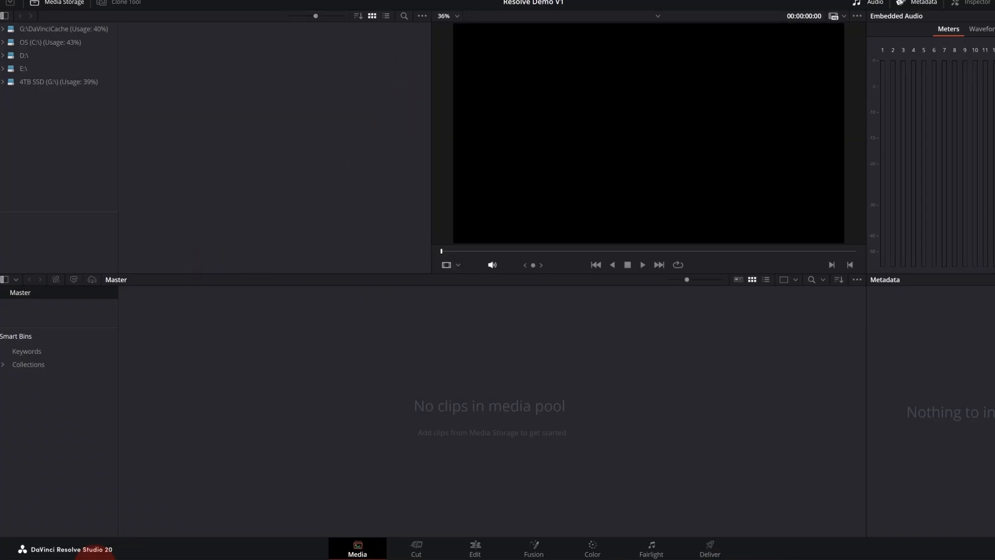
Place the 494A4038 footage from the 2025_06_11 folder at the start of the empty timeline on the Edit page
left_click(476, 545)
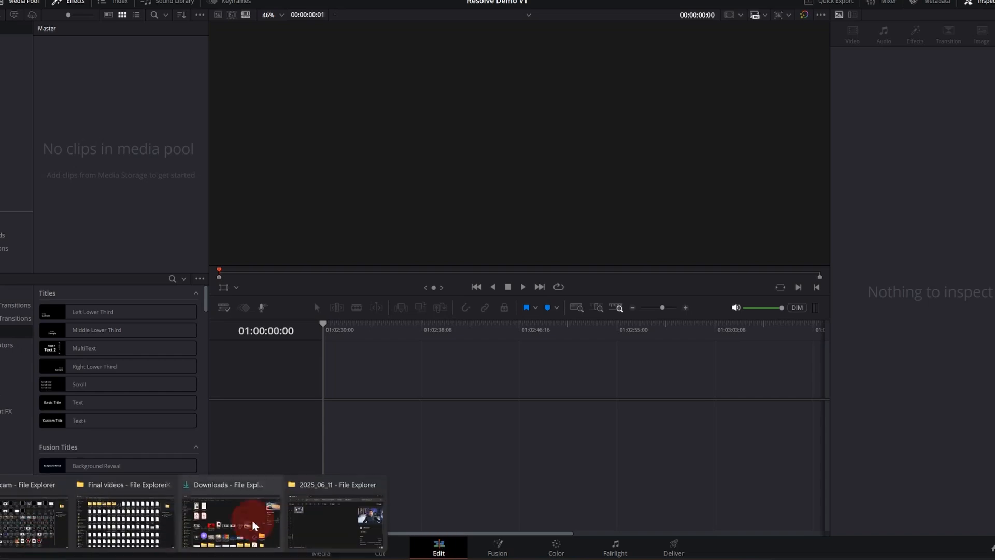
left_click(305, 520)
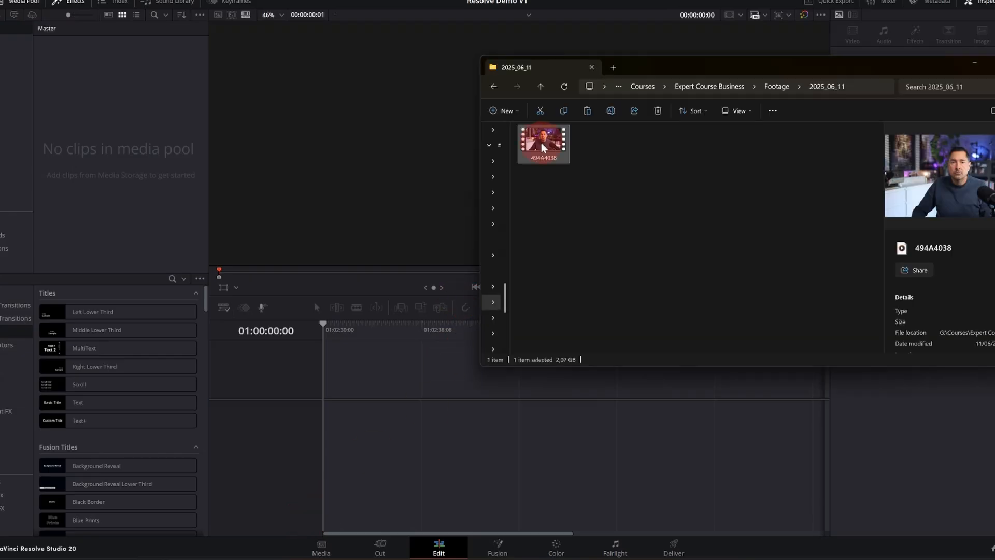
mouse_move(544, 148)
left_mouse_down()
mouse_move(124, 154)
mouse_move(545, 141)
mouse_move(466, 266)
mouse_move(397, 408)
mouse_move(318, 412)
left_mouse_up()
left_click(385, 453)
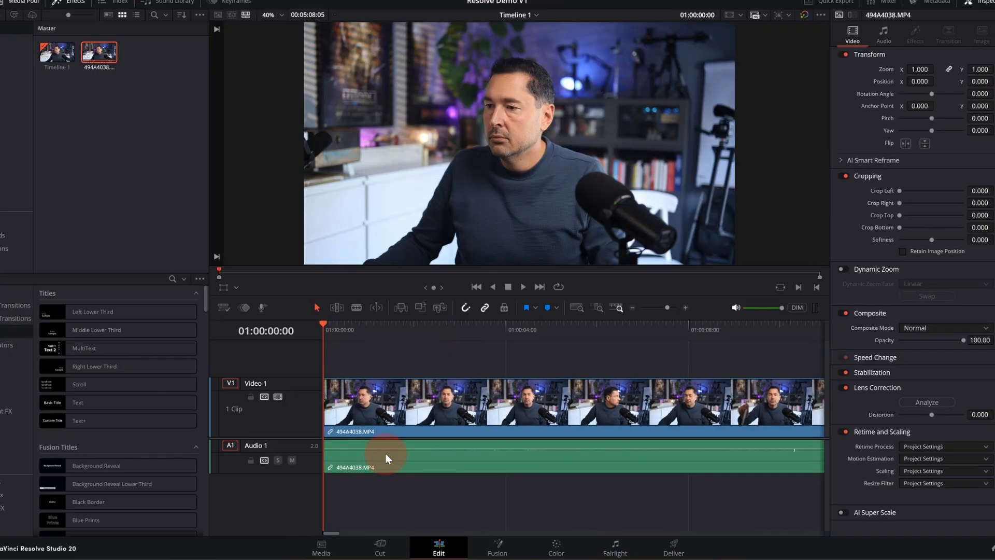
Examine the whole clip on the timeline, from its start to its end, including its video and audio tracks
mouse_move(331, 534)
left_mouse_down()
mouse_move(347, 531)
mouse_move(312, 530)
left_mouse_up()
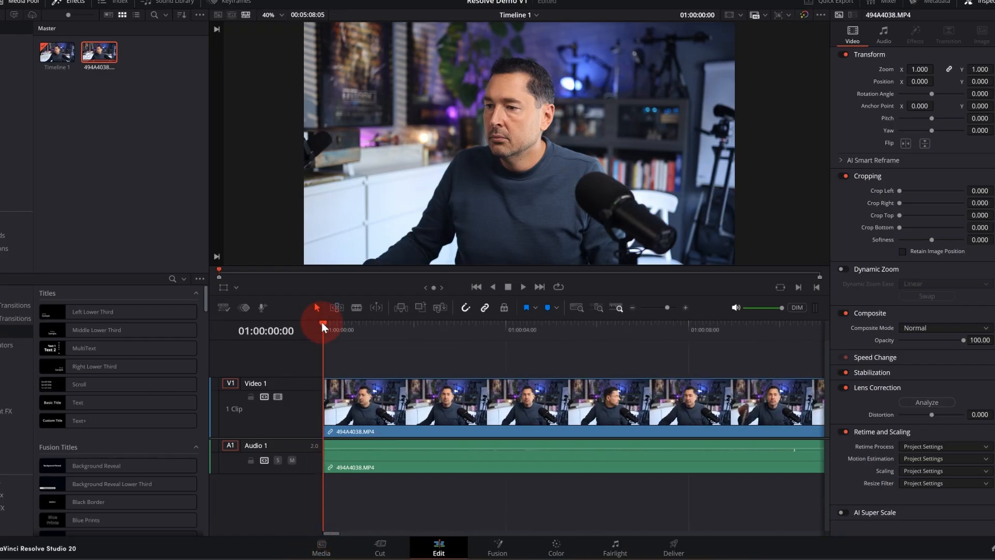
left_click_drag(336, 533, 802, 511)
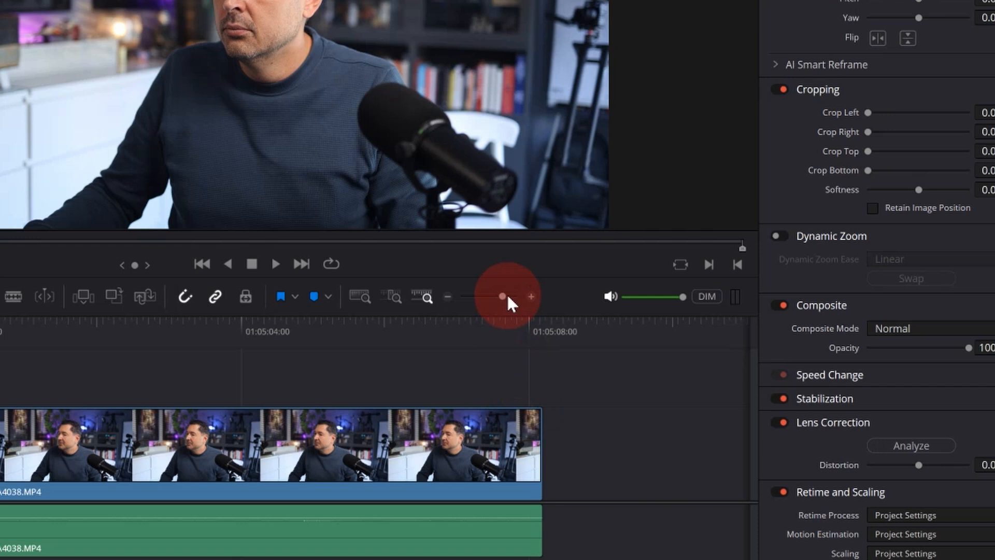
left_click_drag(507, 296, 480, 300)
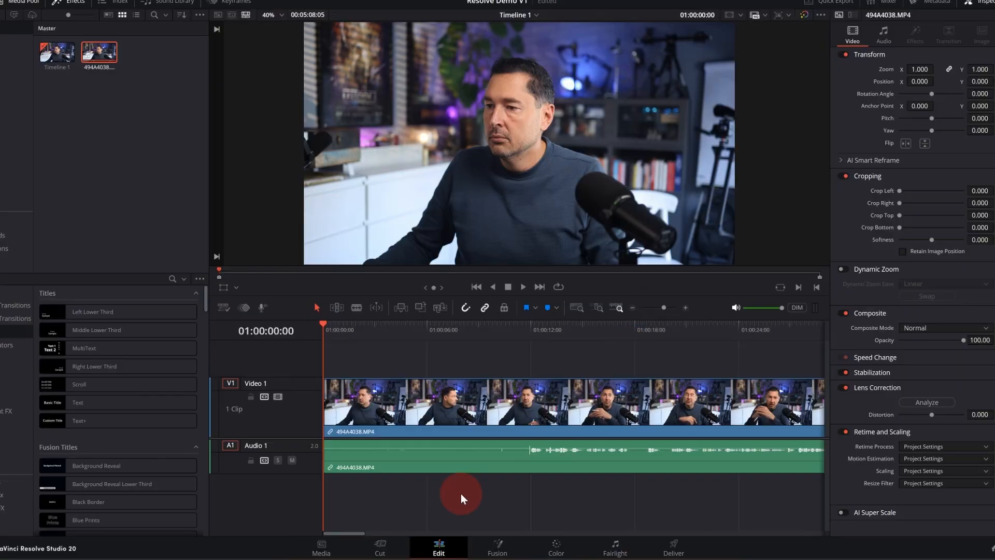
left_click(357, 402)
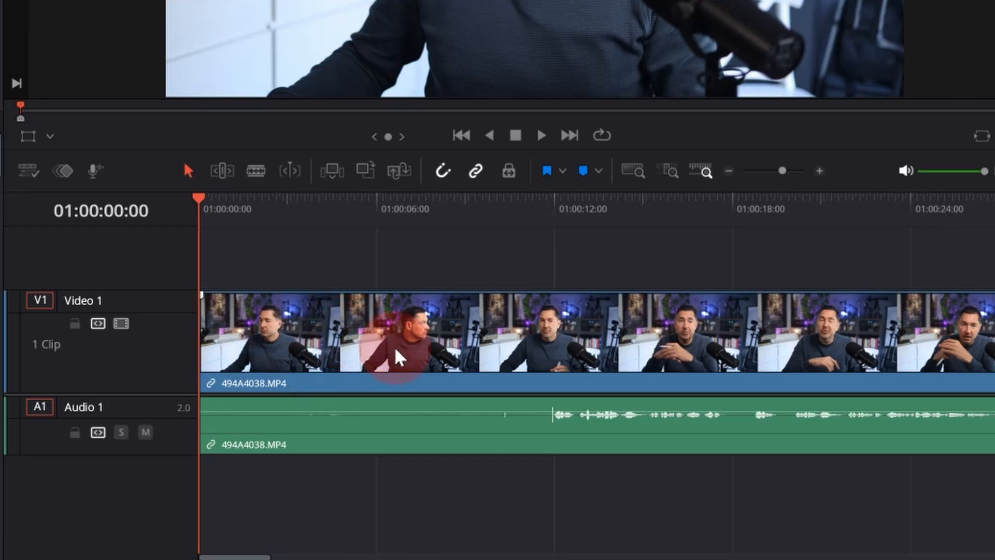
left_click(551, 431)
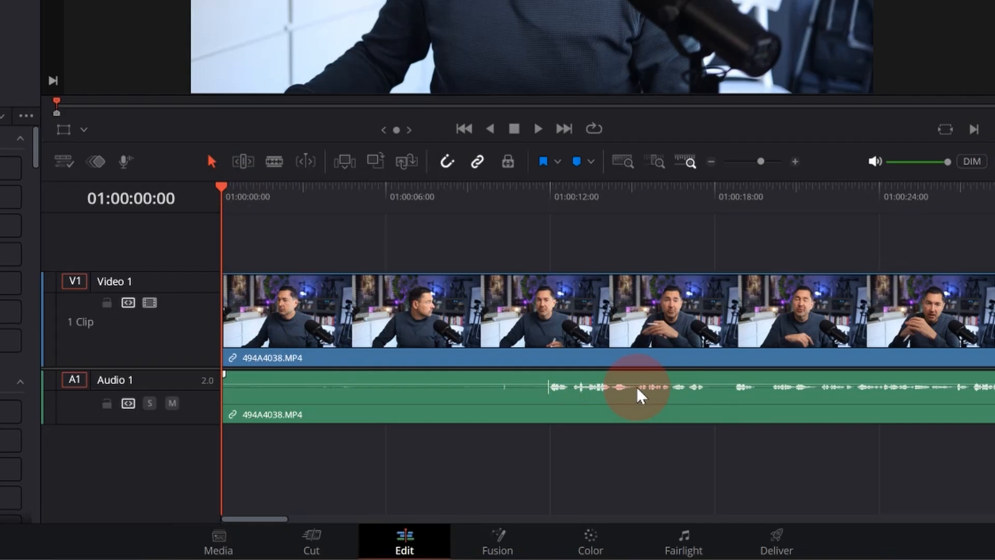
Play the opening of the clip and set the playhead just before the speech begins, at 01:00:11:19
left_click(523, 288)
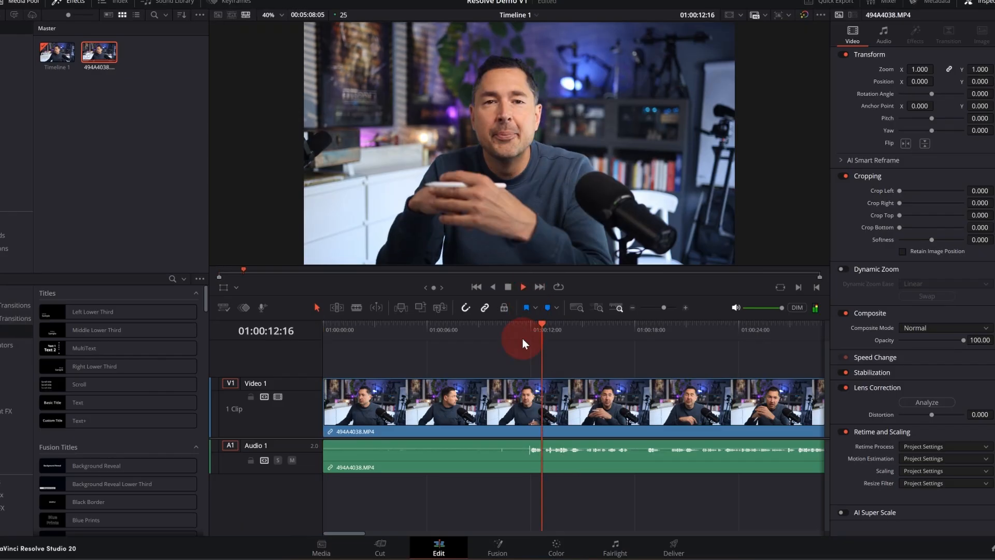
left_click(588, 321)
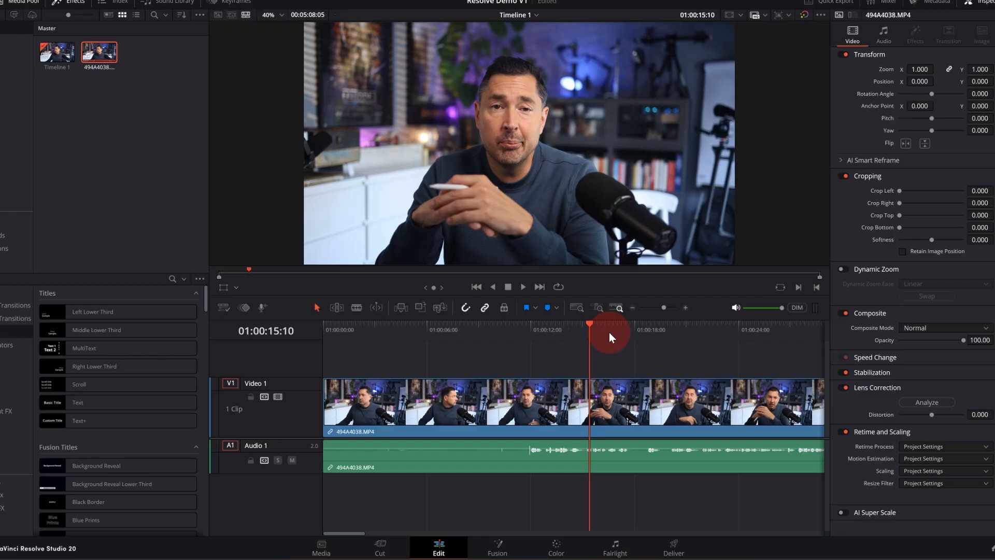
left_click_drag(609, 335, 526, 341)
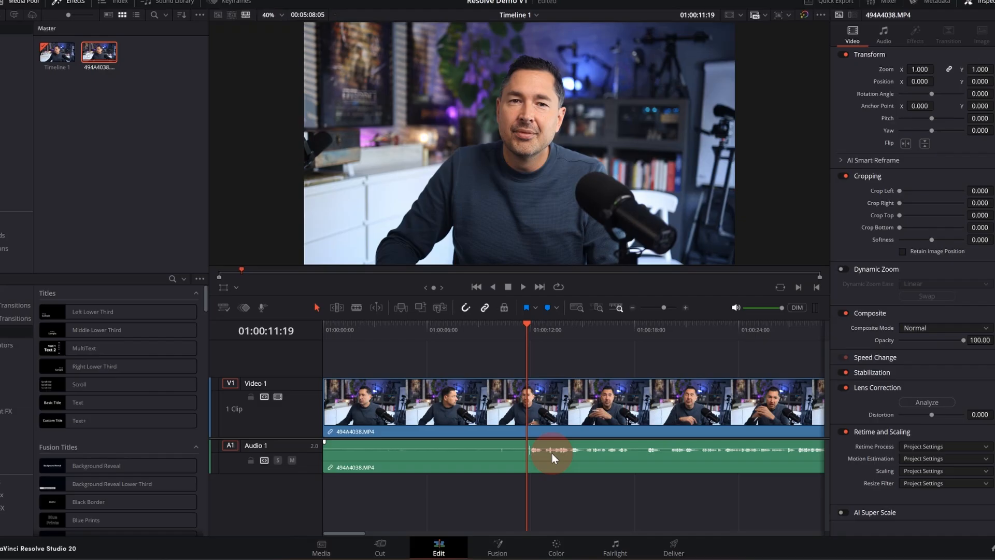
Normalize the clip's audio levels with the YouTube normalization mode and play back the opening speech
right_click(551, 453)
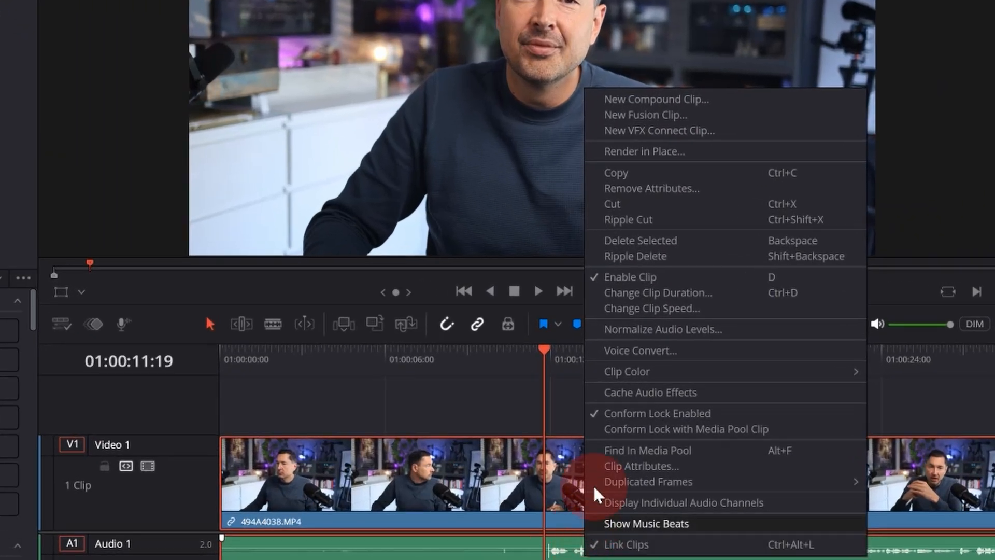
left_click(630, 329)
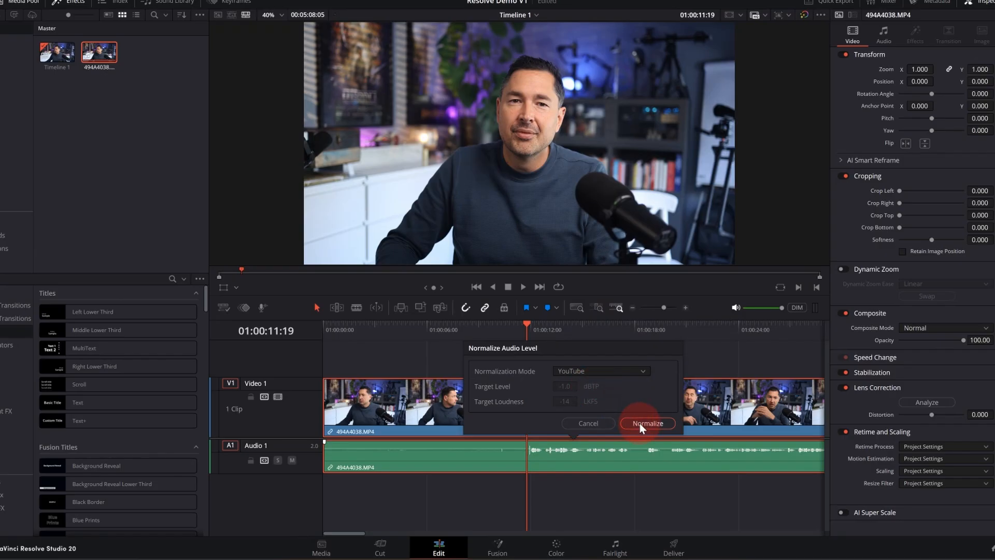
left_click(639, 423)
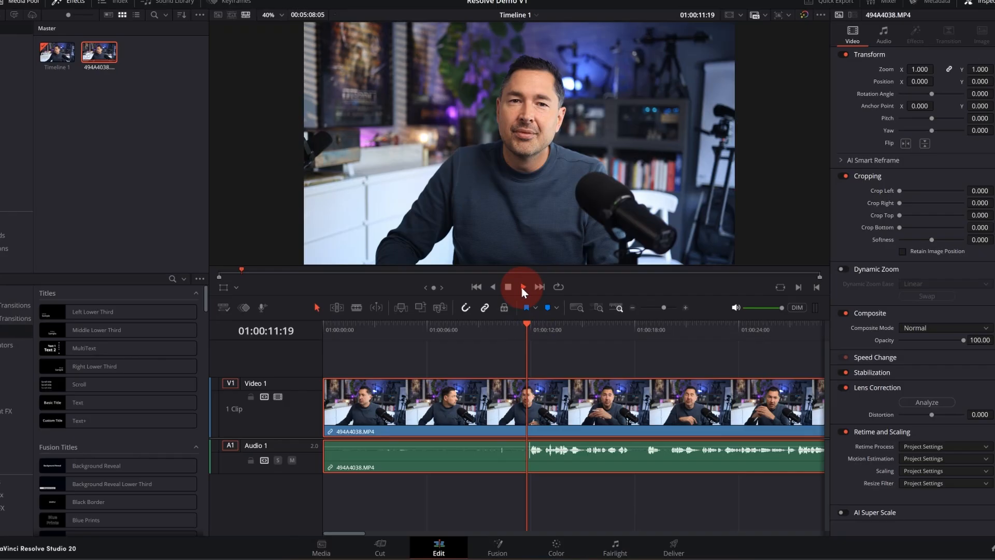
left_click(541, 87)
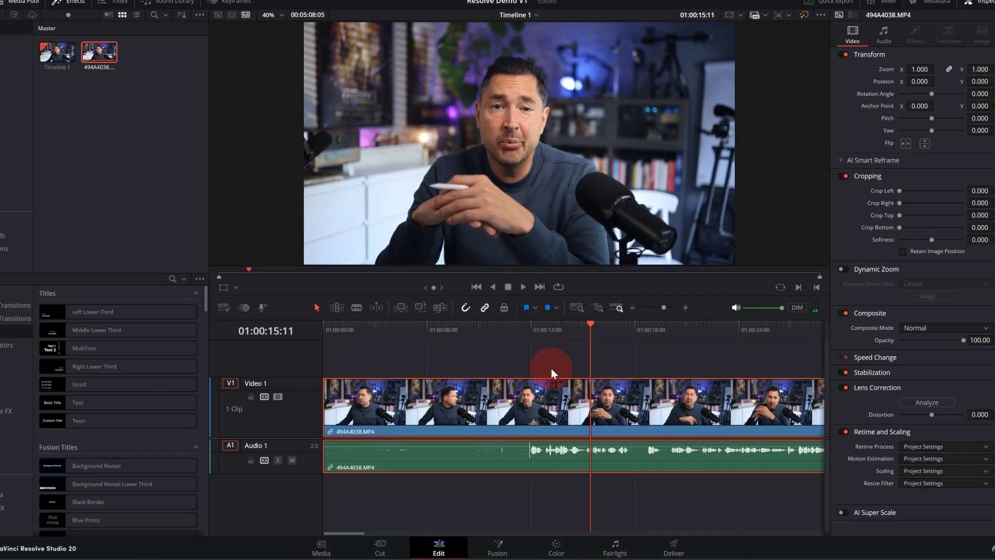
Split the clip with the Blade tool at 01:00:11:24, just before the first words
left_click(534, 329)
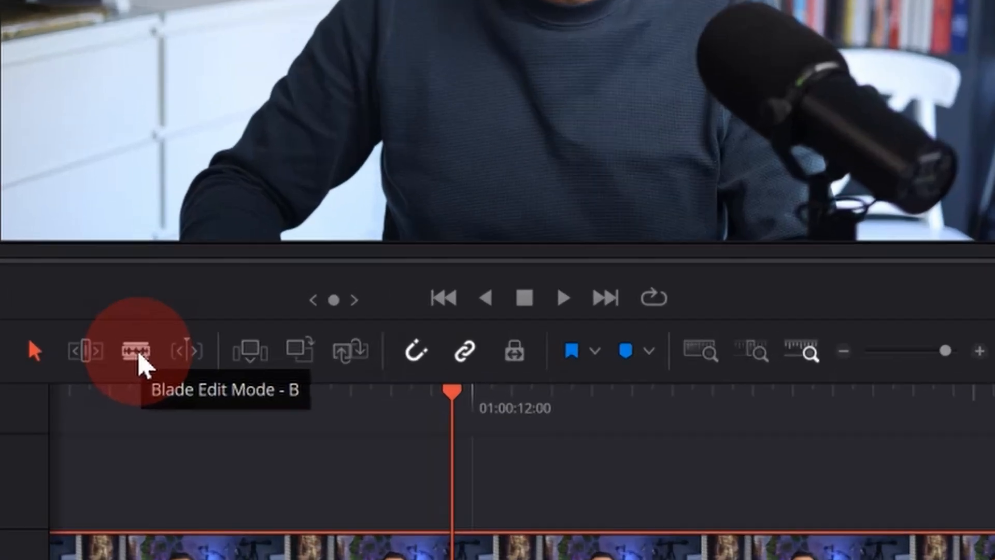
left_click(137, 352)
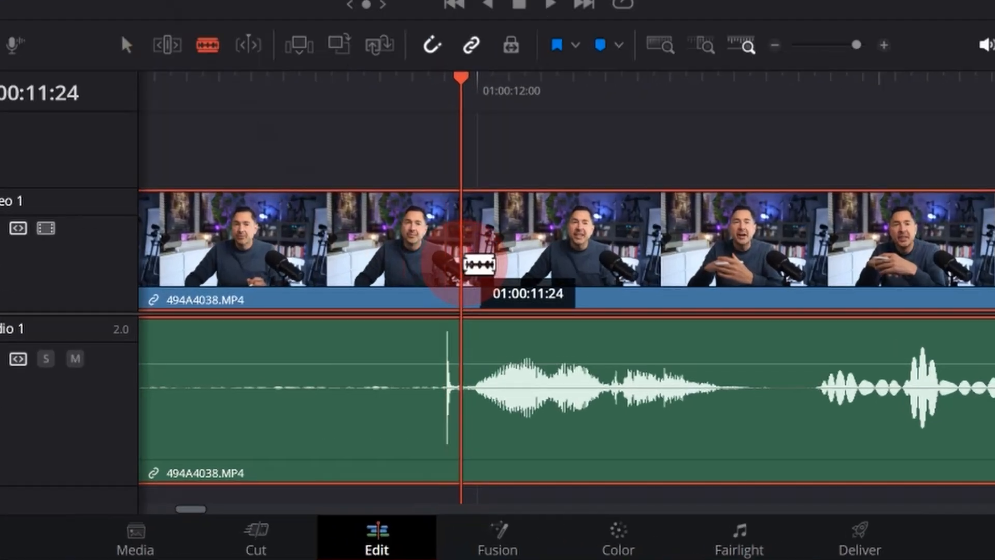
left_click(479, 310)
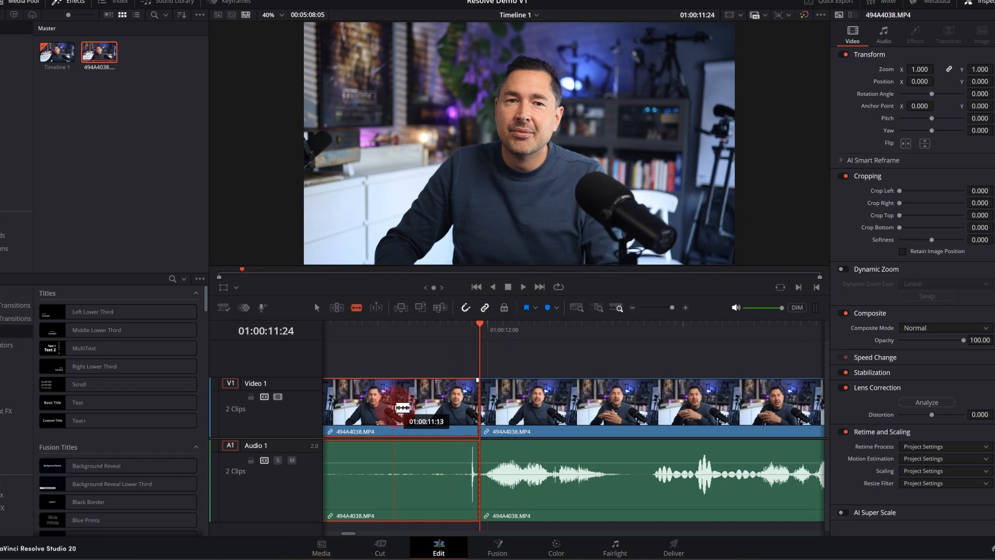
Cut out the silent segment before the split without closing the gap, and scrub through the empty stretch
right_click(422, 404)
left_click(395, 404)
right_click(395, 404)
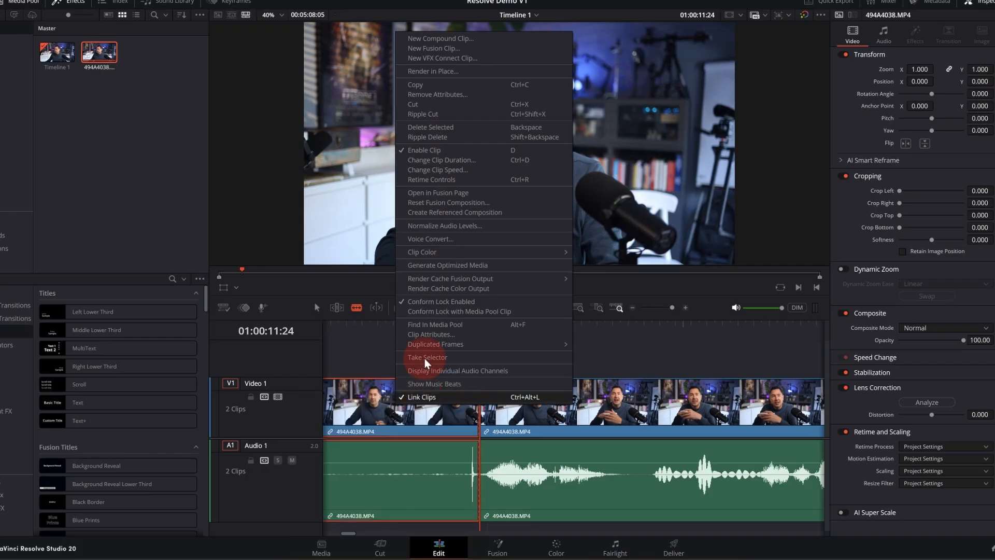
left_click(433, 104)
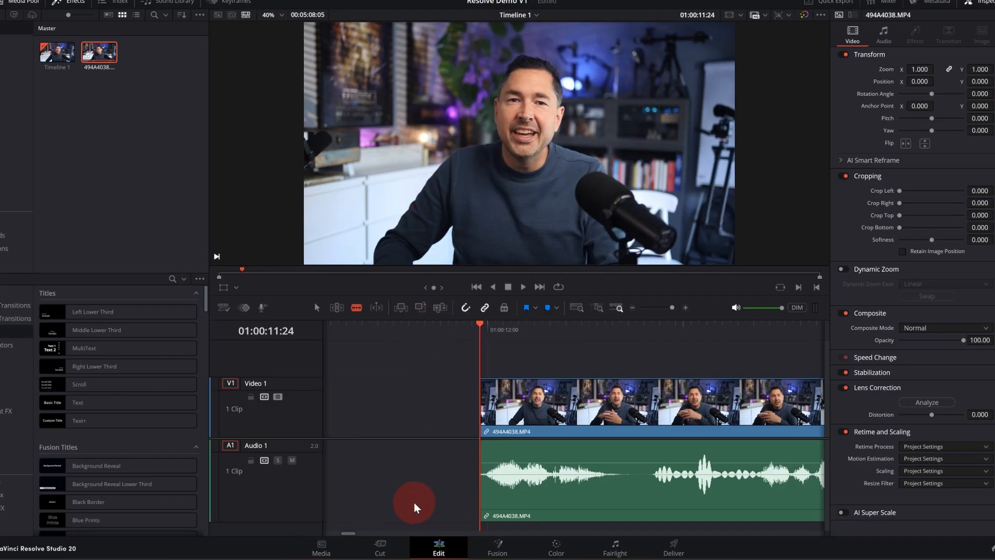
left_click_drag(349, 532, 331, 534)
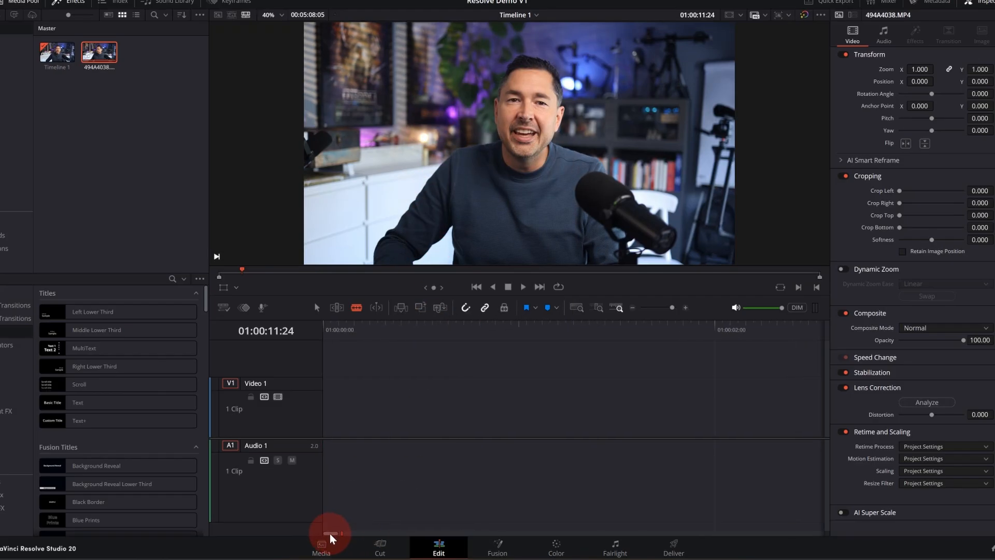
left_click_drag(341, 324, 617, 378)
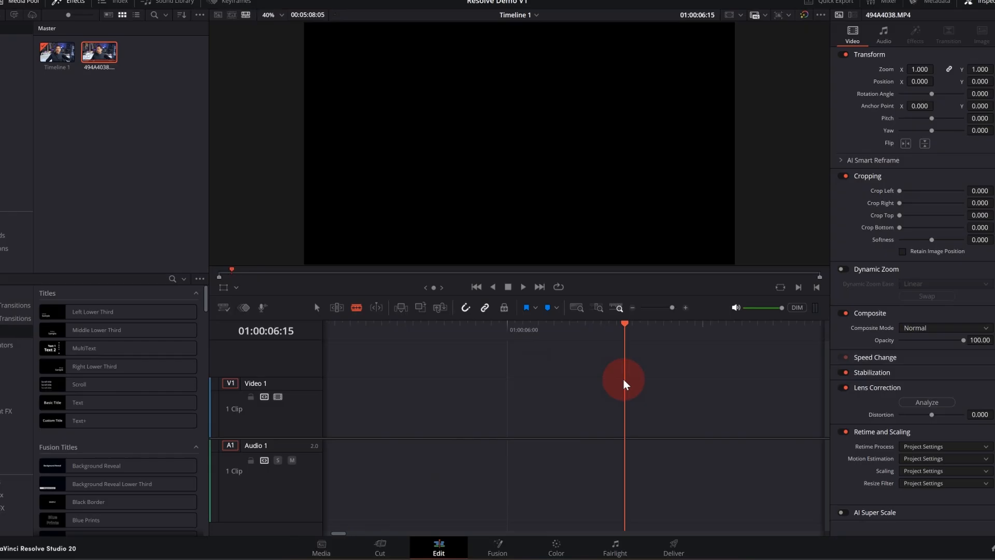
left_click(623, 378)
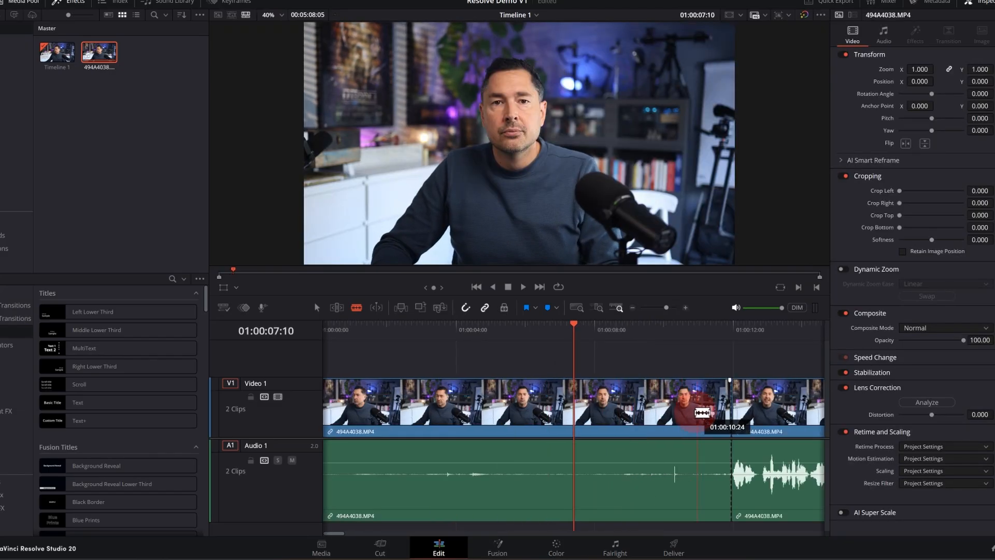
Ripple delete the silent segment before the split so the speech moves to the timeline's start
right_click(695, 411)
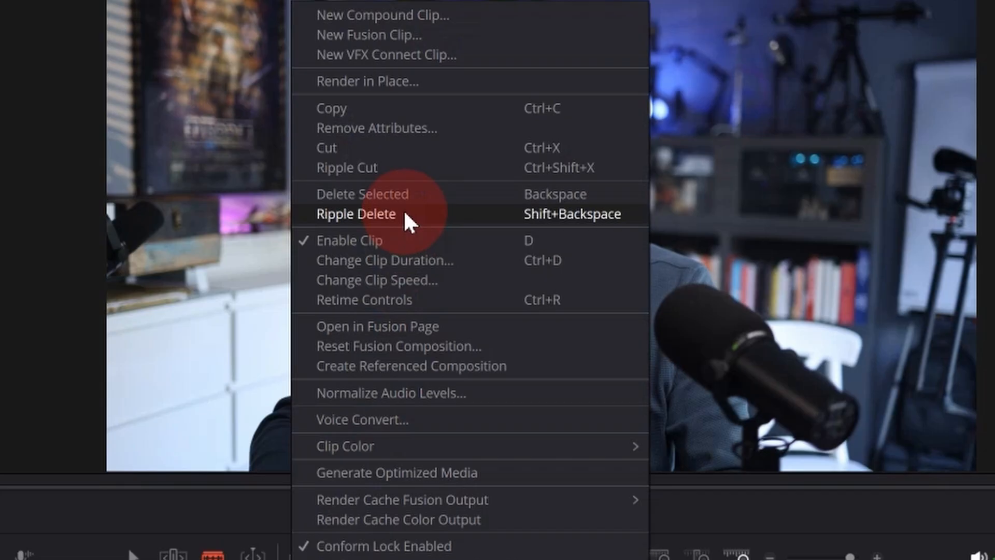
left_click(405, 215)
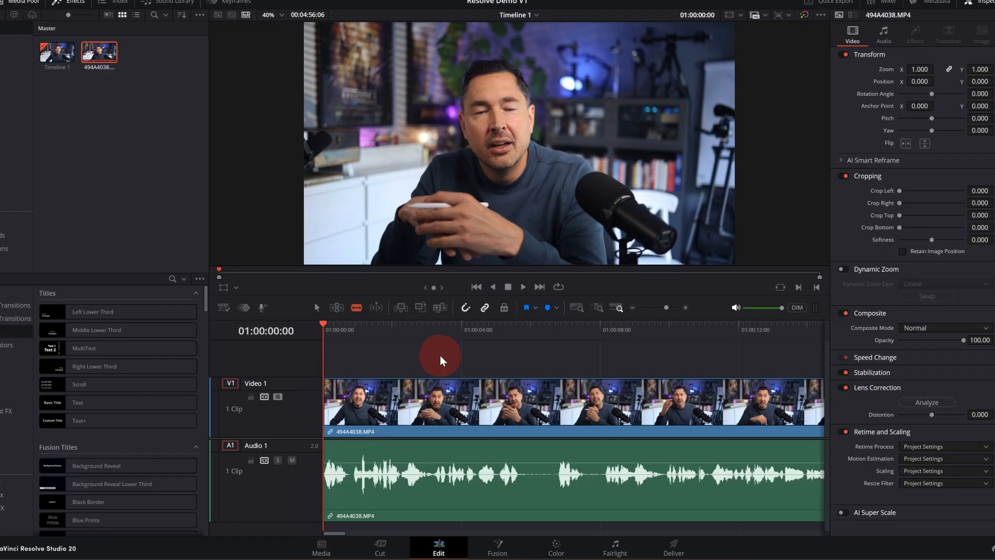
Play back the speech and split the clip with the Blade tool in the pause at 01:00:06:16
key("space")
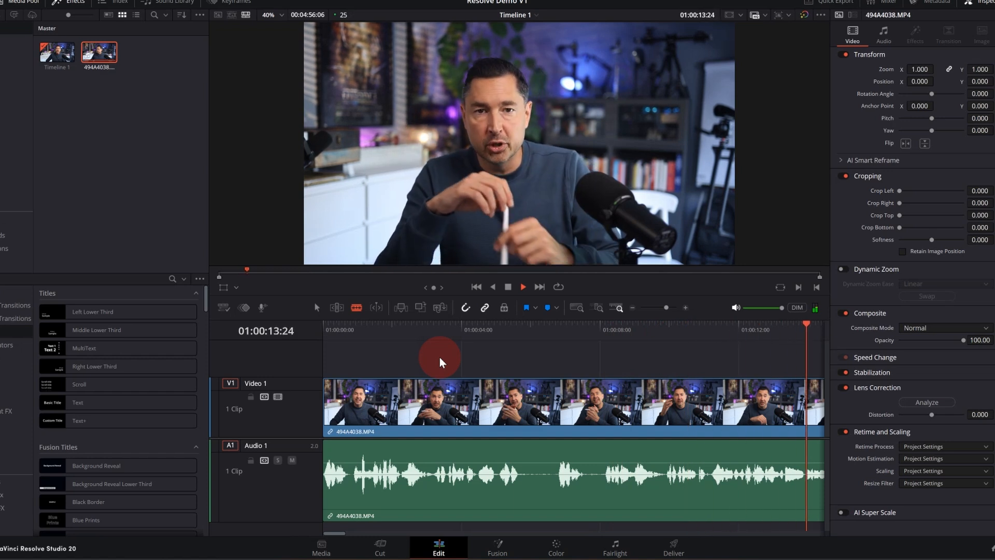
key("space")
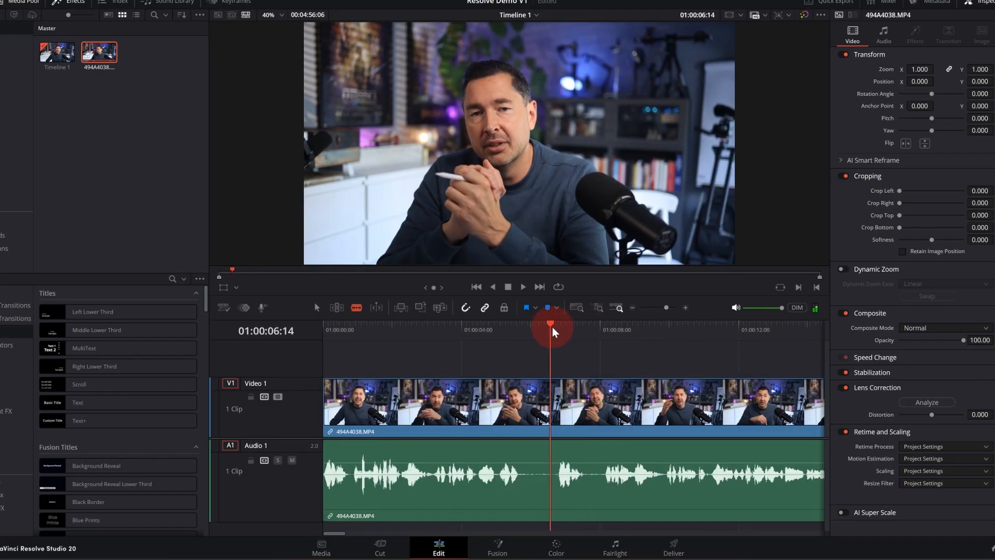
left_click(552, 326)
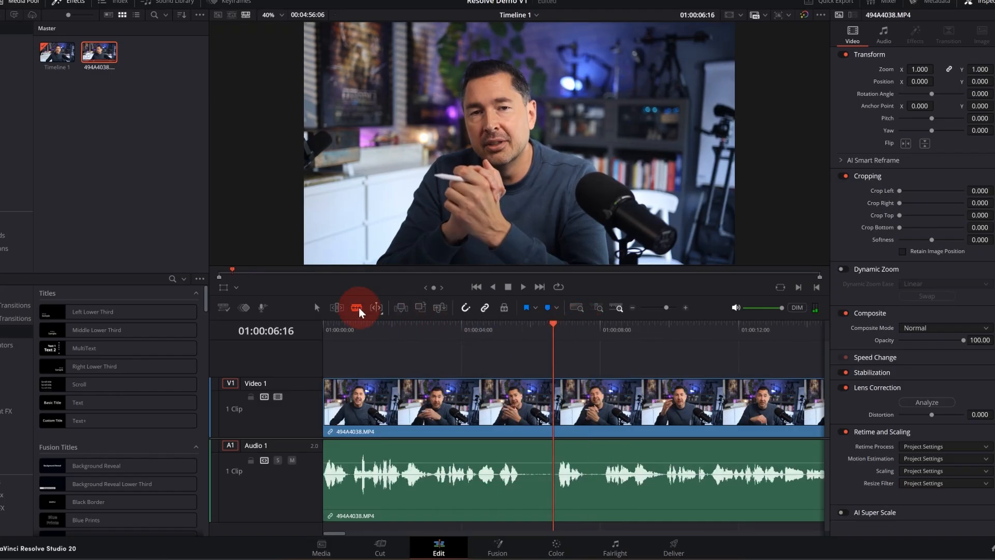
left_click(557, 410)
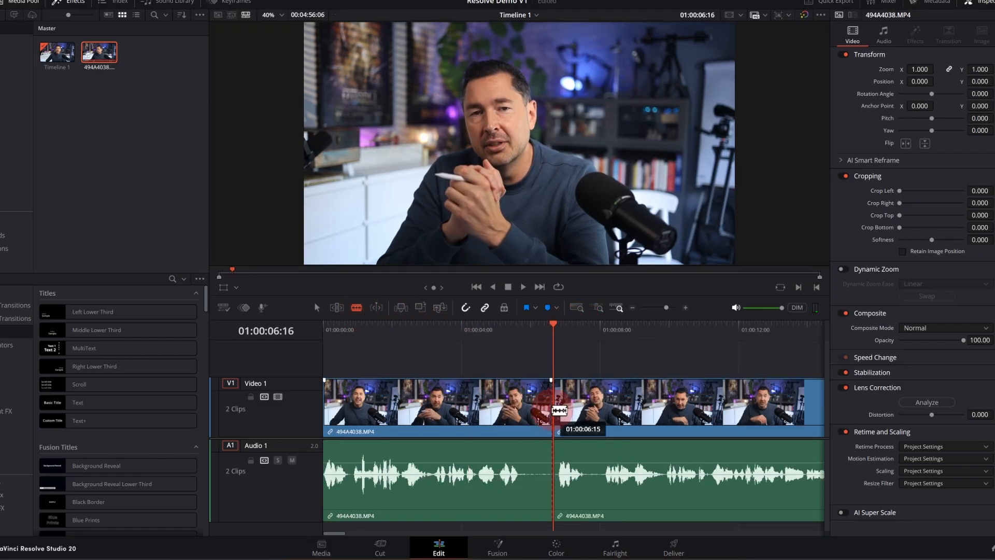
Ripple delete the opening segment before the 01:00:06:16 split
left_click(487, 411)
right_click(483, 411)
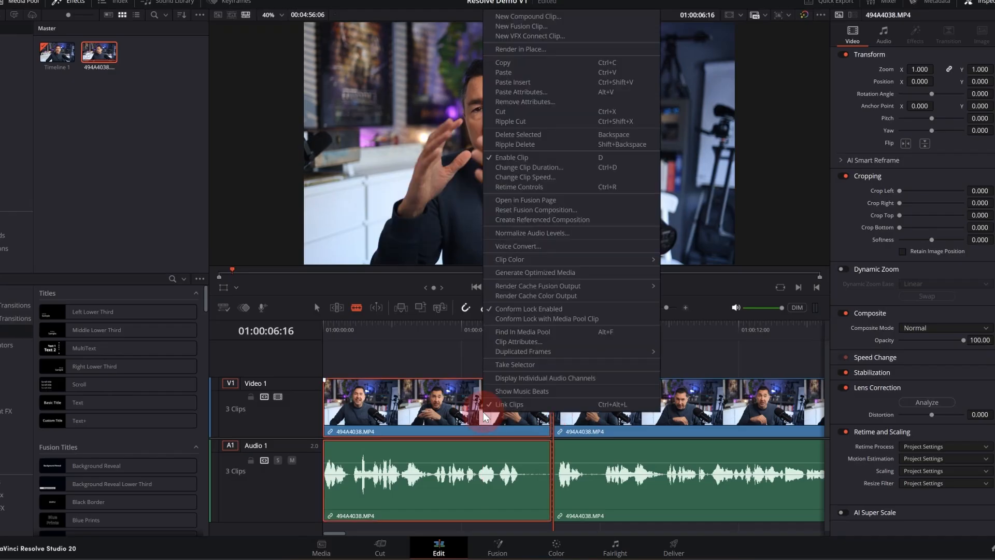
left_click(515, 144)
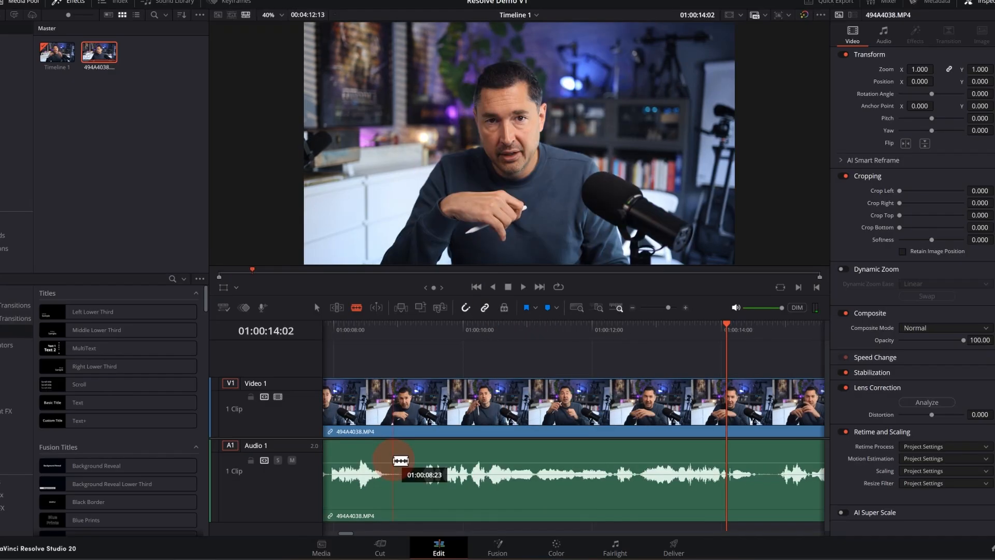
Cut out the short silent pause starting at about 01:00:08:22 with the Blade tool and close the gap
left_click(392, 461)
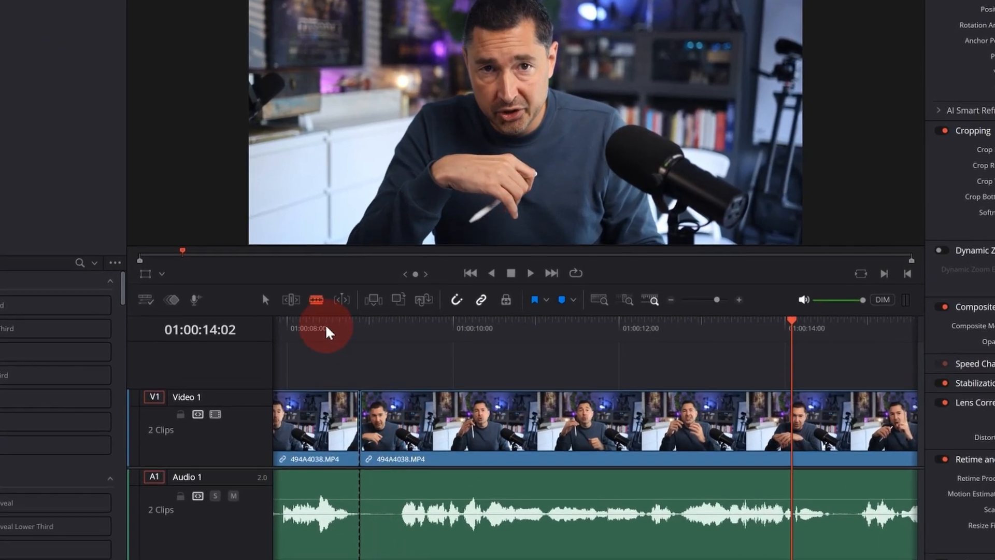
left_click(389, 513)
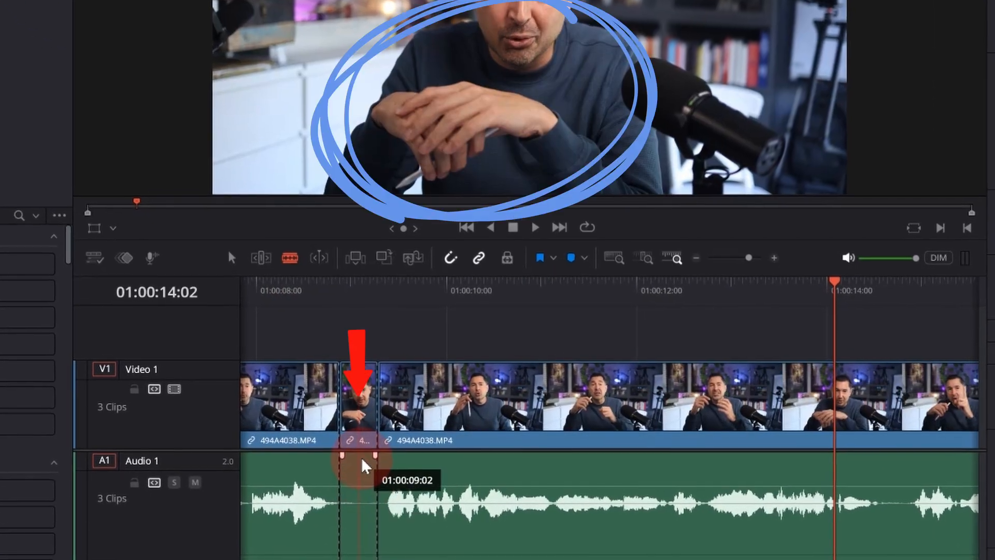
mouse_move(326, 280)
left_mouse_down()
mouse_move(379, 280)
mouse_move(334, 282)
mouse_move(370, 282)
left_mouse_up()
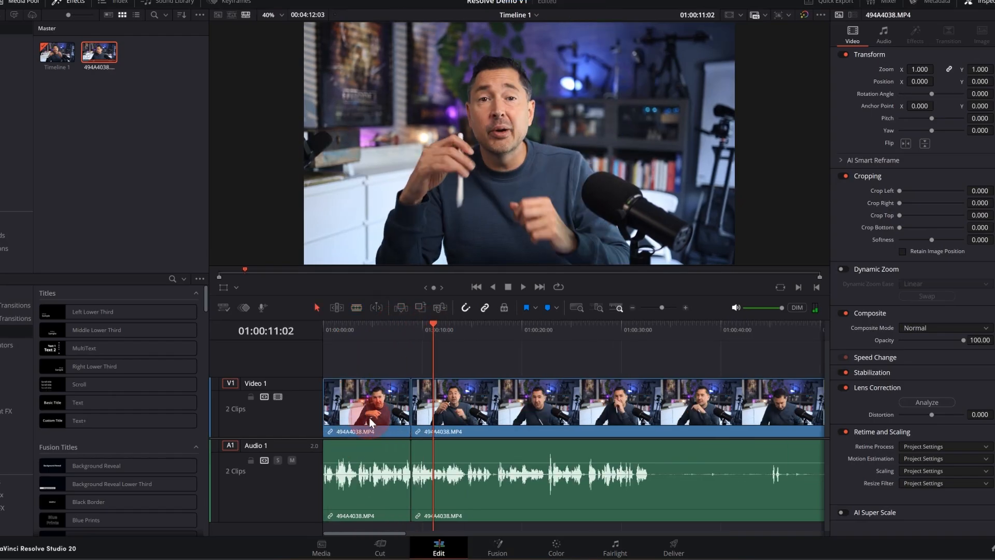
Place the playhead on the cut at 01:00:08:22 and turn timeline snapping off
left_click(370, 417)
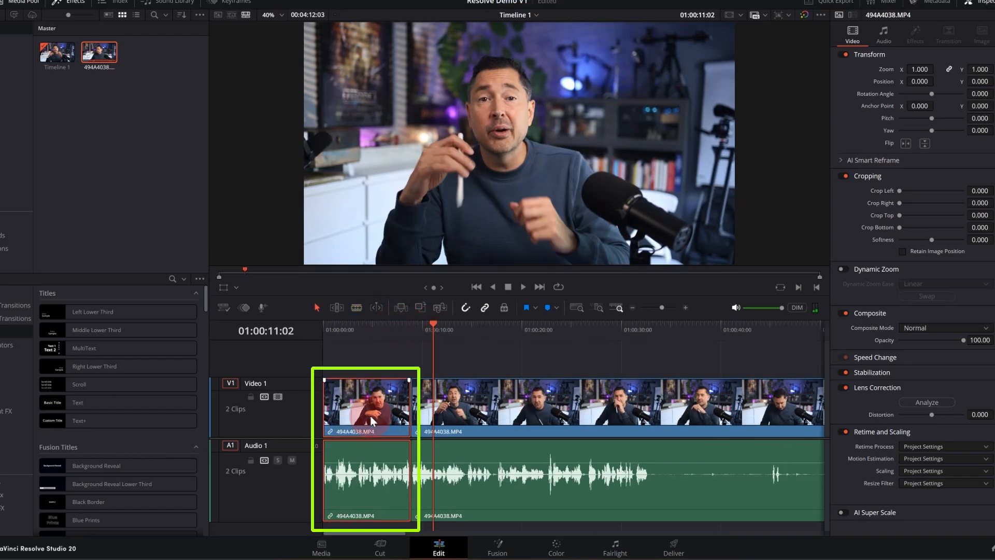
left_click(514, 407)
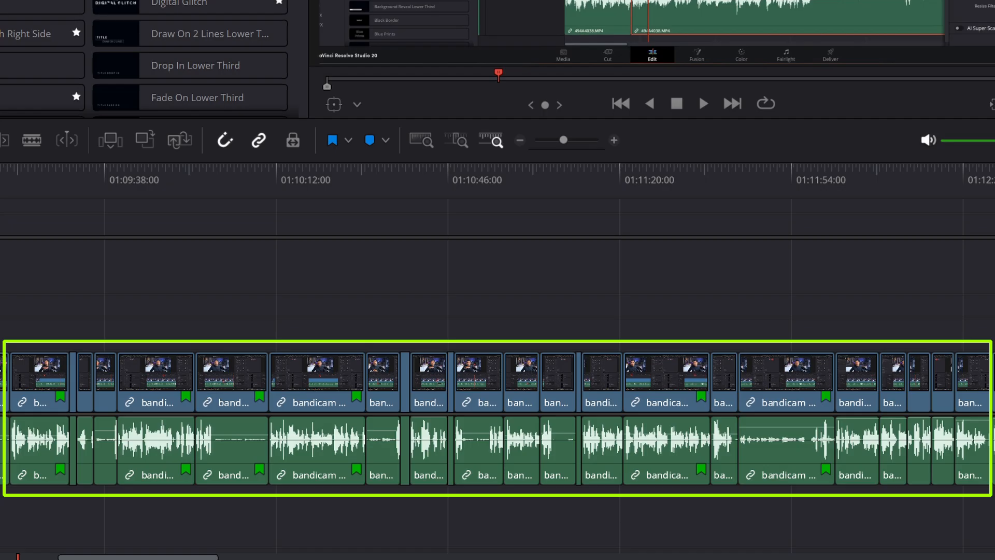
left_click(433, 324)
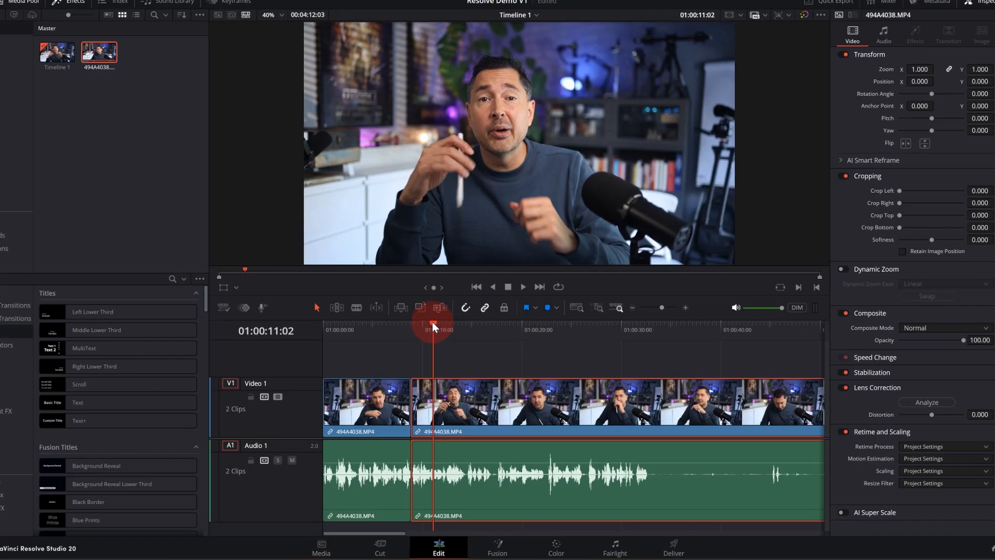
left_click_drag(432, 322, 412, 325)
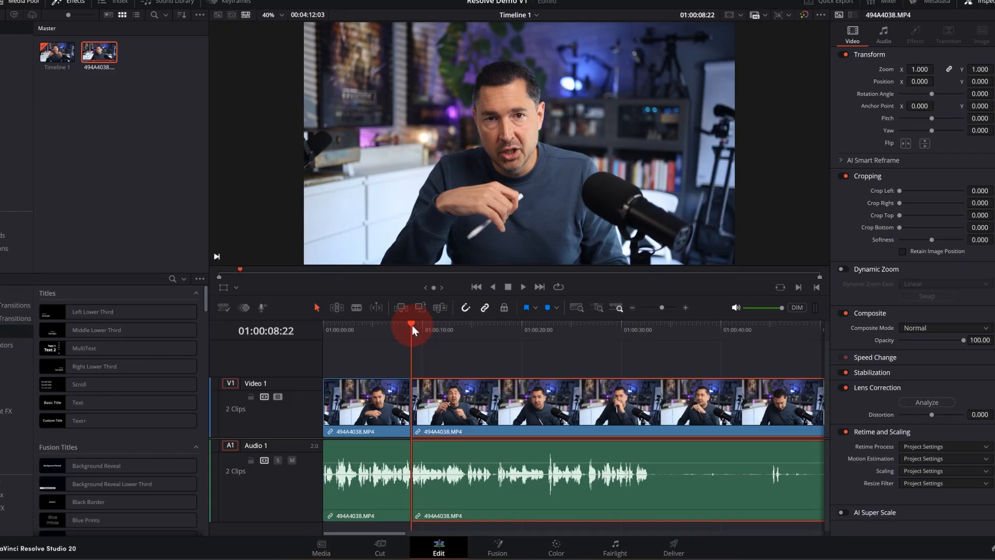
key("n")
Play past the cut and isolate the next pause with Blade splits at 01:00:16:21 and 01:00:17:12
key("space")
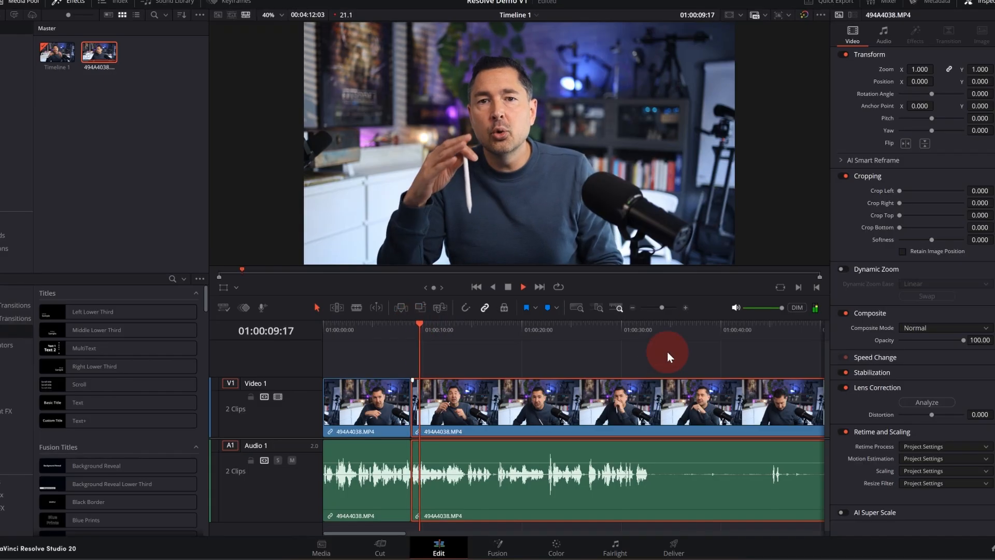
left_click_drag(661, 309, 667, 307)
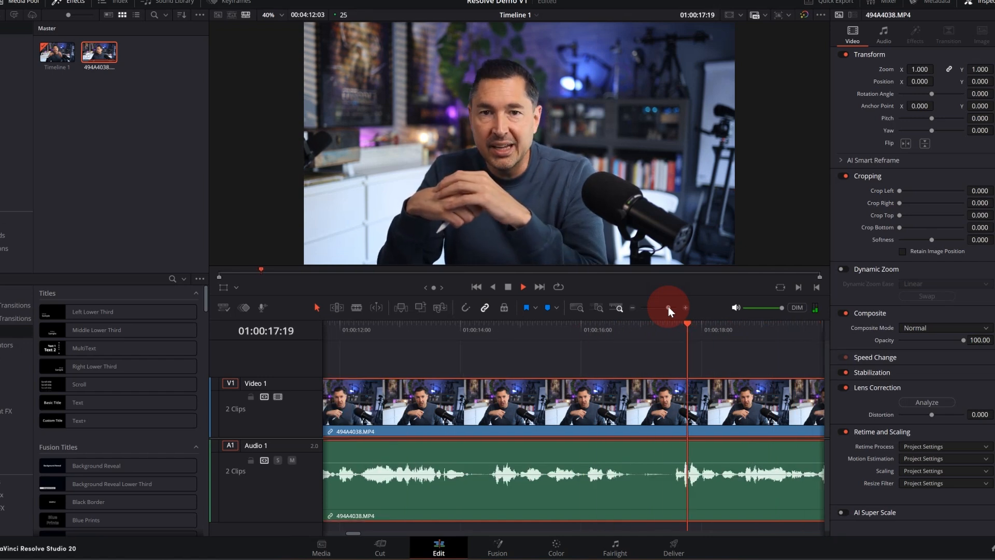
key("space")
key("b")
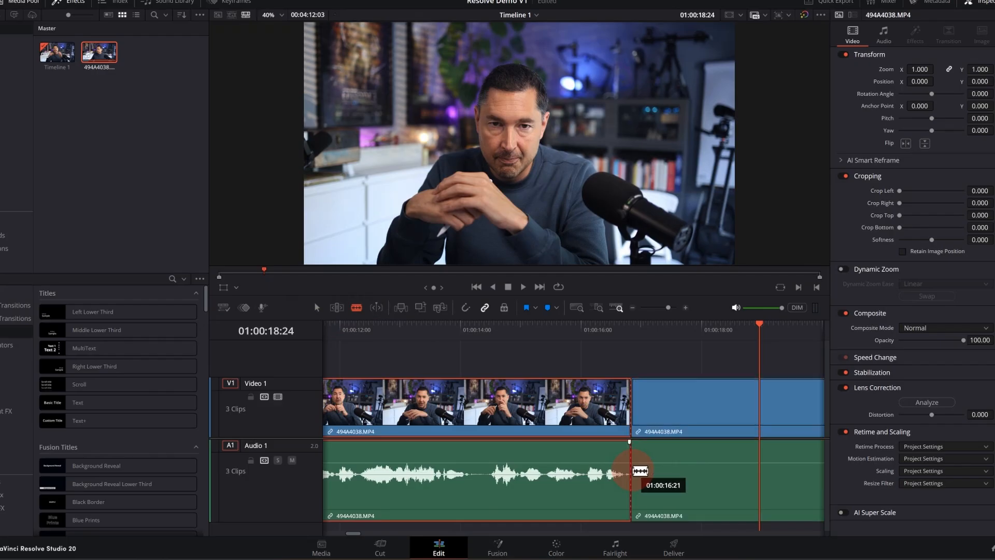
left_click(631, 471)
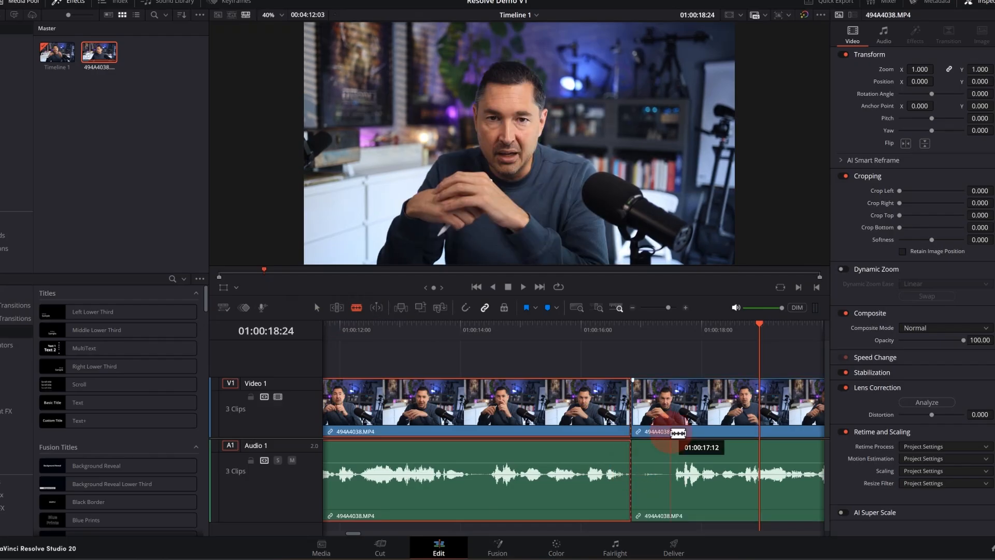
left_click(672, 435)
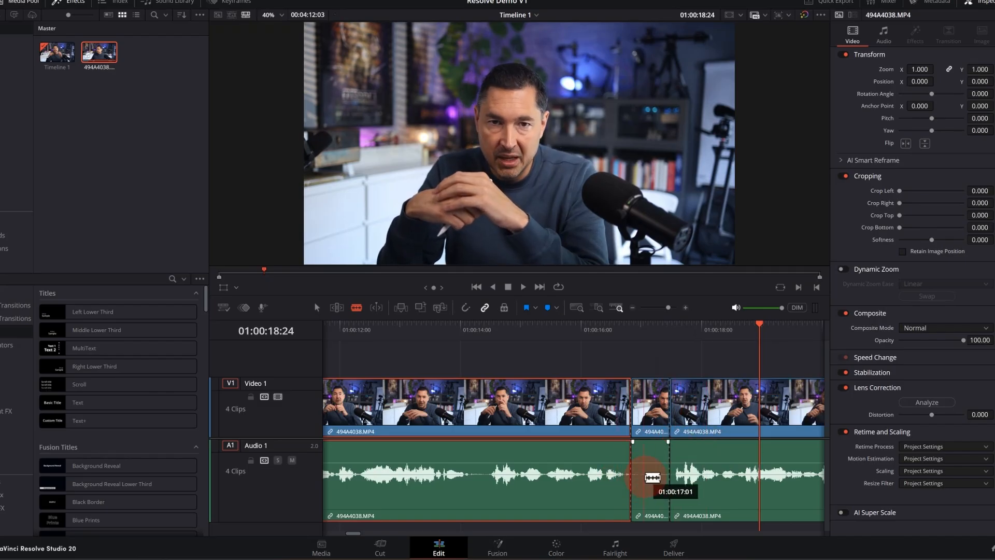
Ripple delete the isolated pause after 01:00:16:21 and play back the edit from the cut
right_click(645, 461)
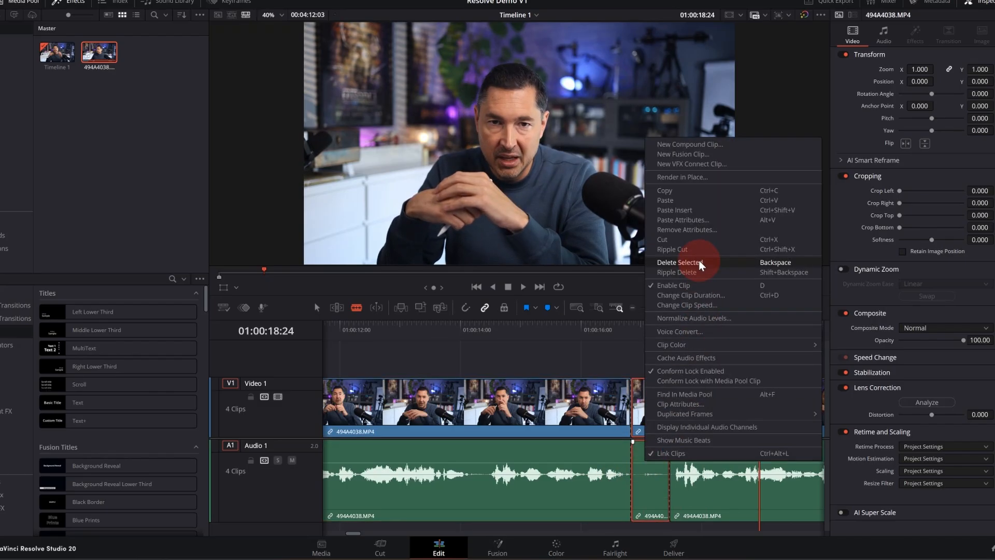
left_click(696, 273)
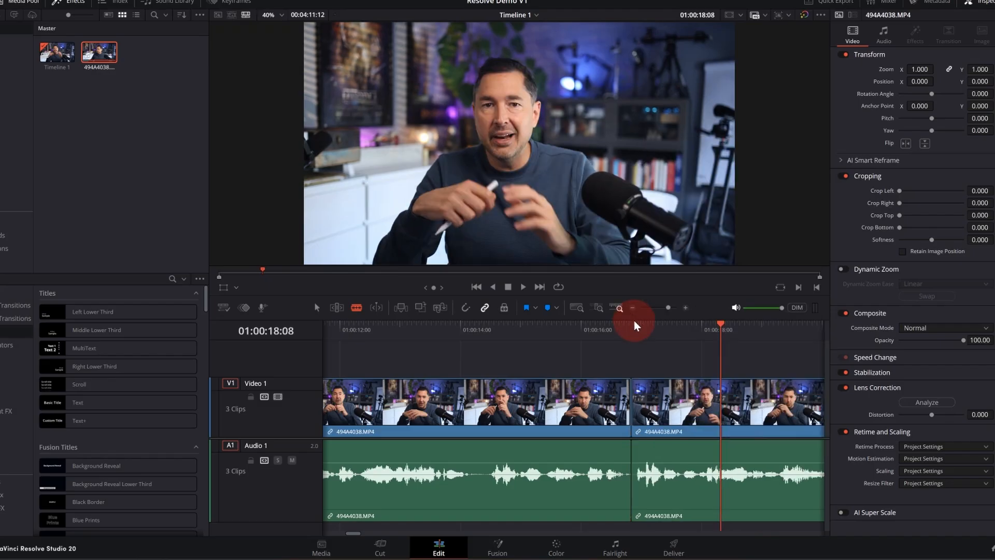
left_click(630, 326)
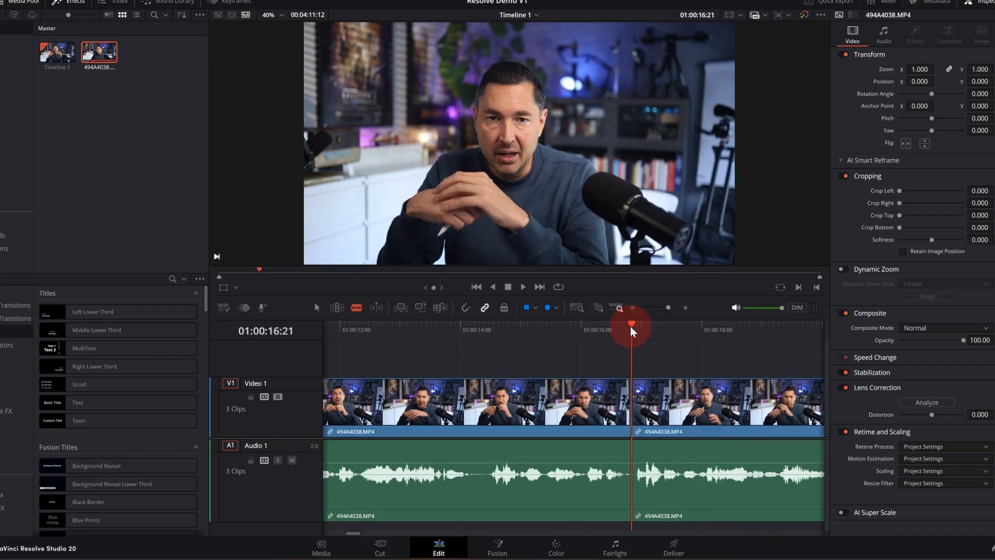
key("space")
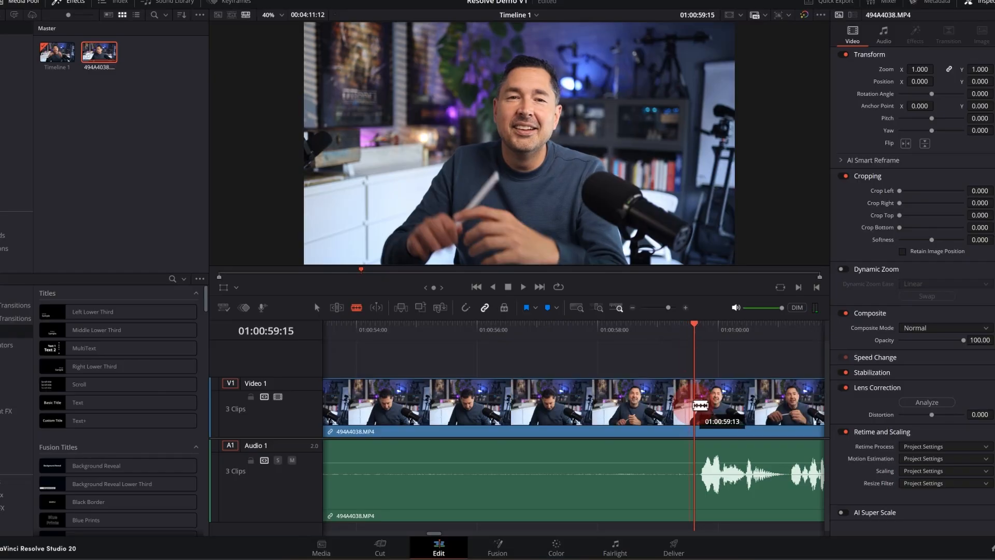
Split the clip at 01:00:59:13, just before the speech resumes, and ripple delete the segment before it
left_click(692, 405)
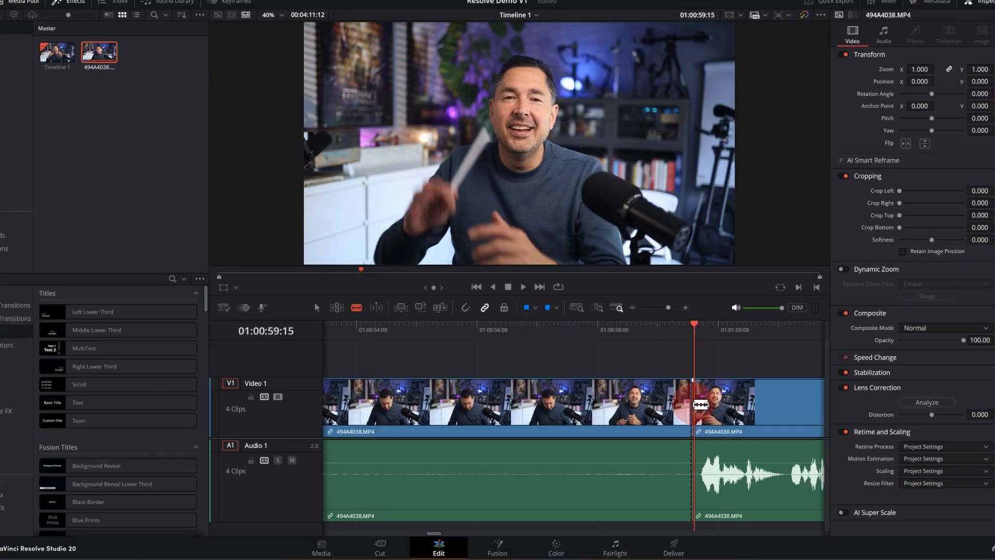
right_click(625, 403)
left_click(651, 135)
Play on and cut out the short pause around 01:00:25:00 with the Blade tool, closing the gap
left_click(470, 329)
key("space")
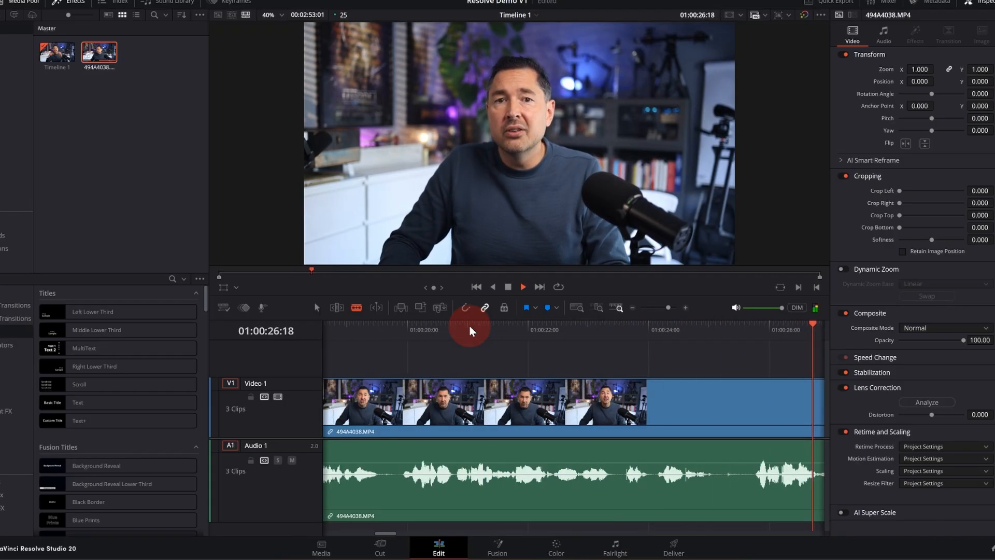
left_click(455, 414)
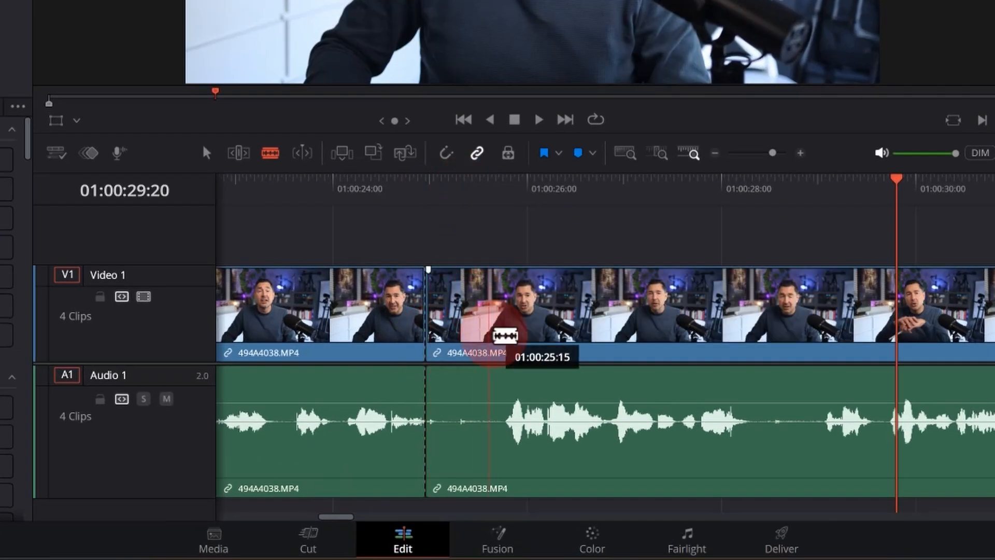
left_click(497, 335)
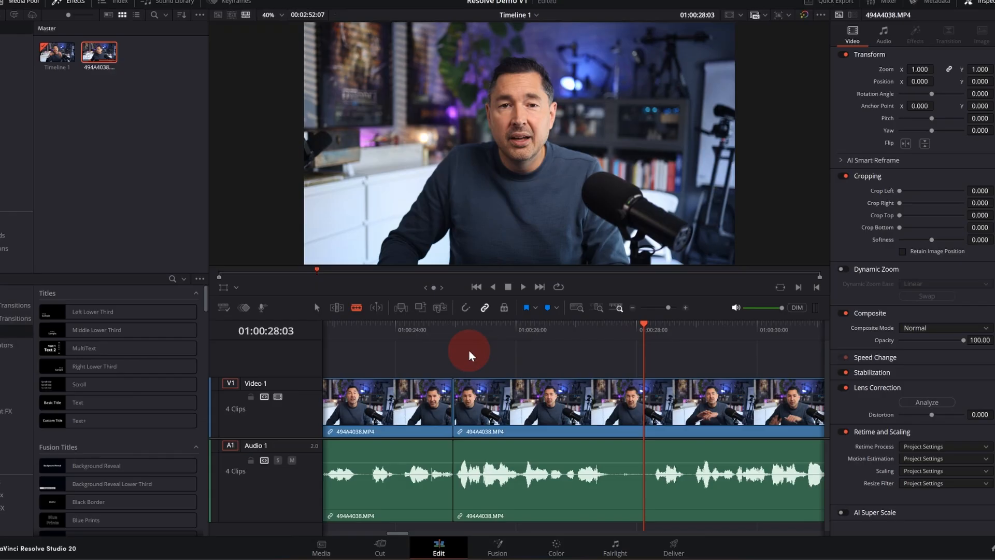
Play the next sentences and cut out the pause starting at about 01:00:27:15, closing the gap
key("space")
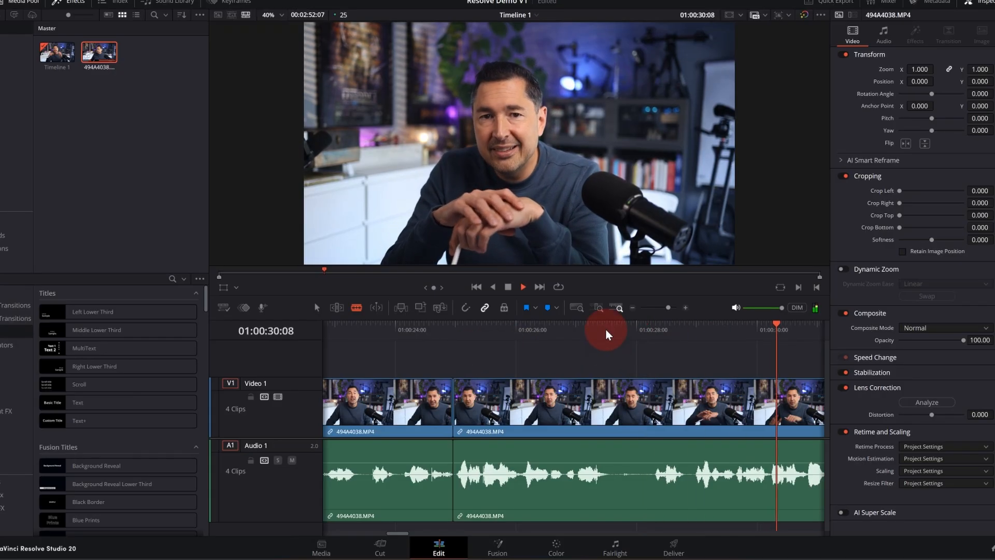
key("space")
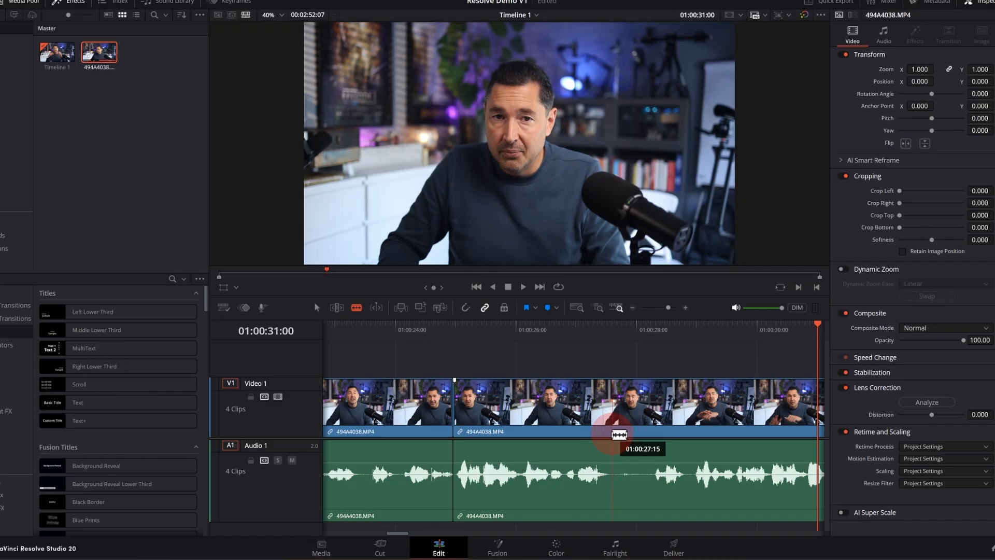
left_click(613, 434)
Play back the edit and cut out the pause starting at 01:00:43:12, closing the gap
left_click(519, 334)
key("space")
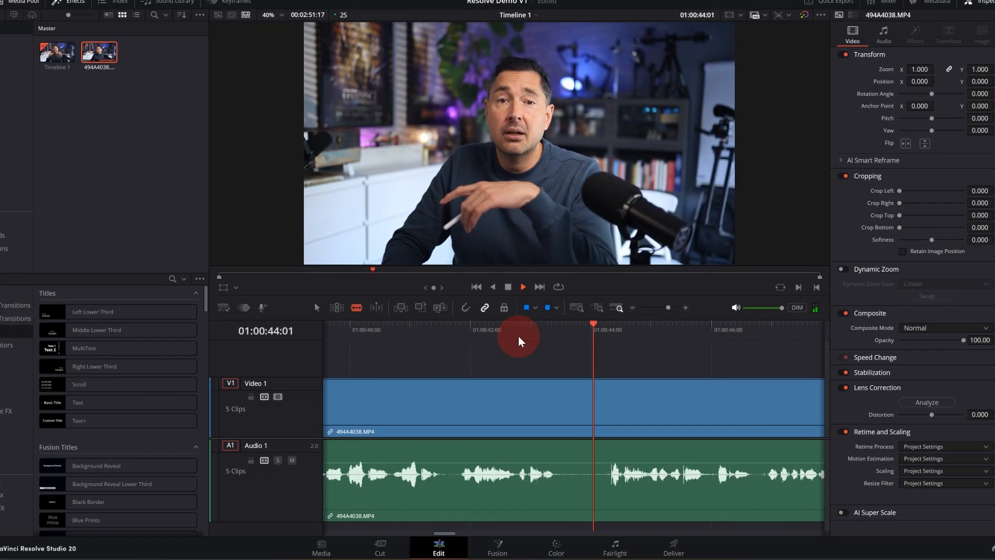
left_click(507, 327)
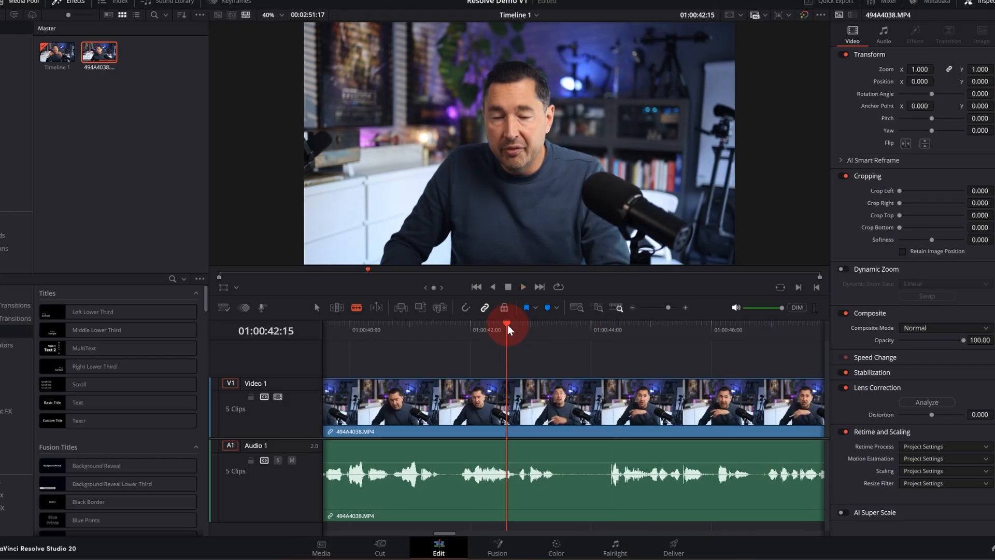
left_click_drag(507, 325, 559, 439)
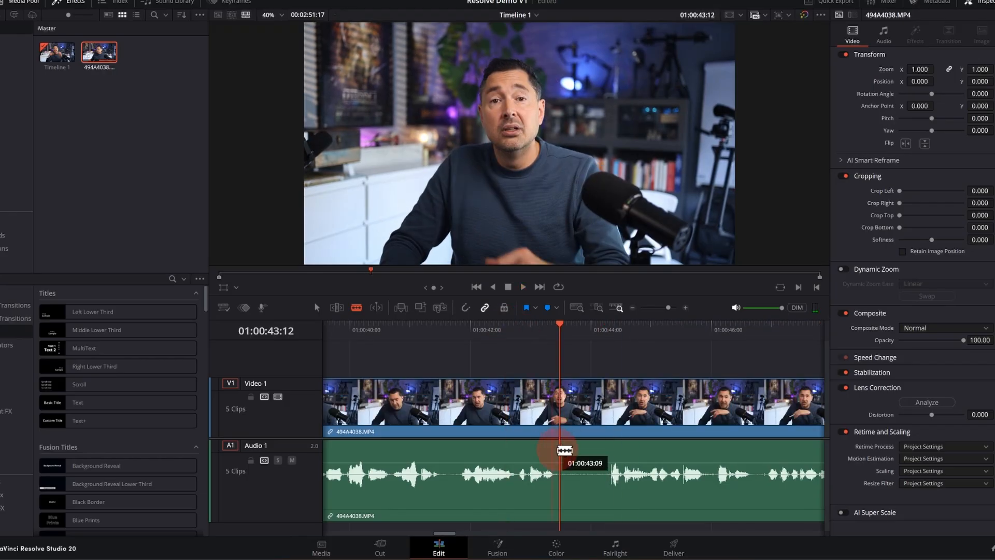
left_click(566, 451)
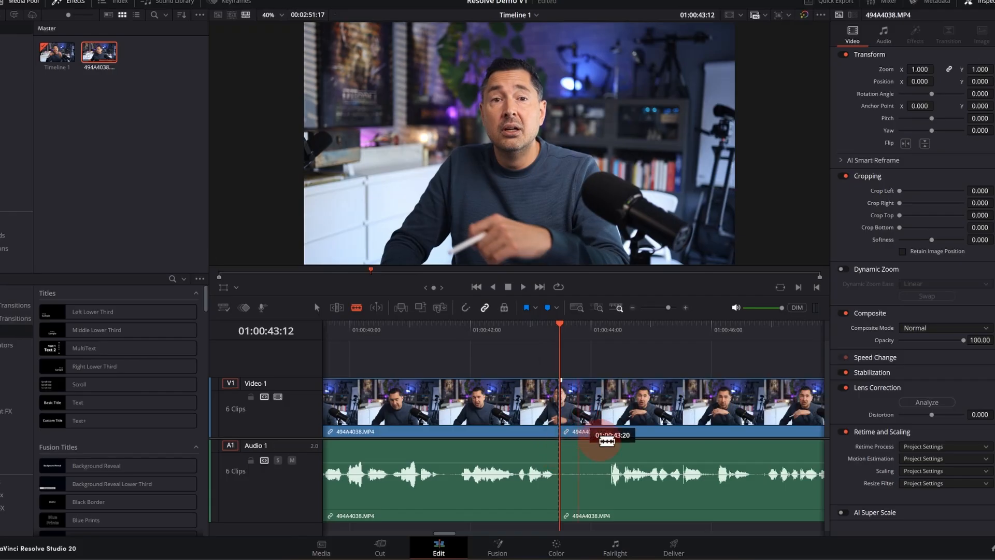
key("space")
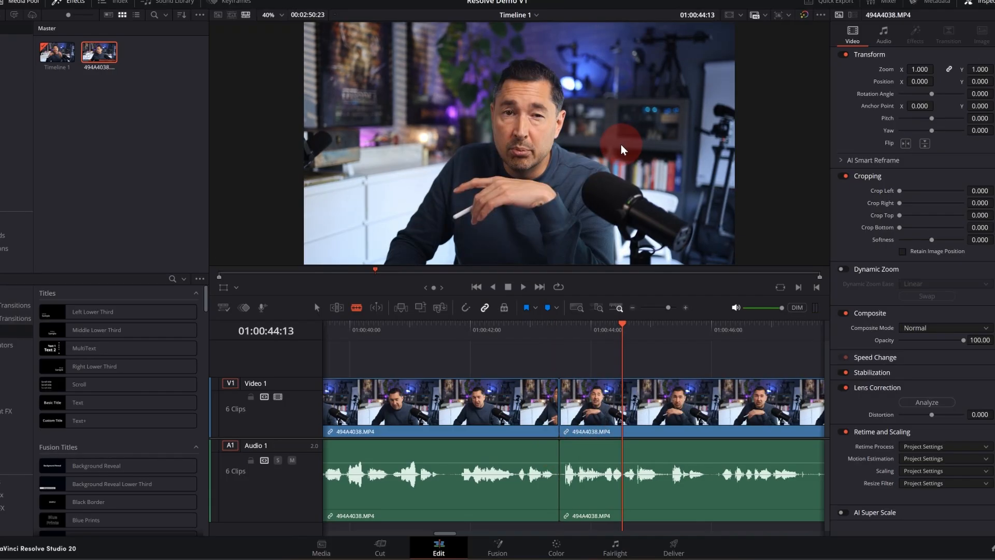
Play on and cut out the pause from about 01:00:54:21 to 01:00:55:21, closing the gap
key("space")
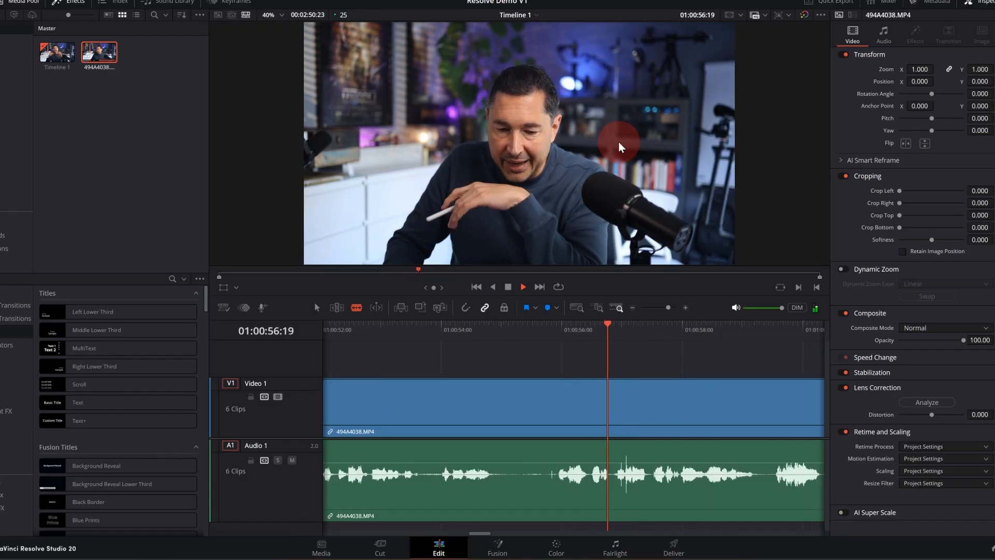
key("space")
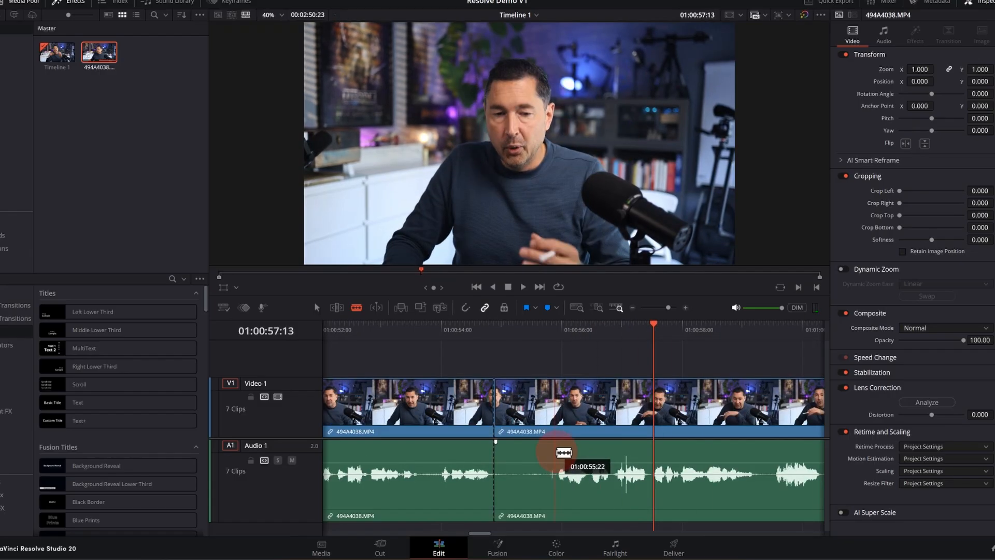
left_click(554, 452)
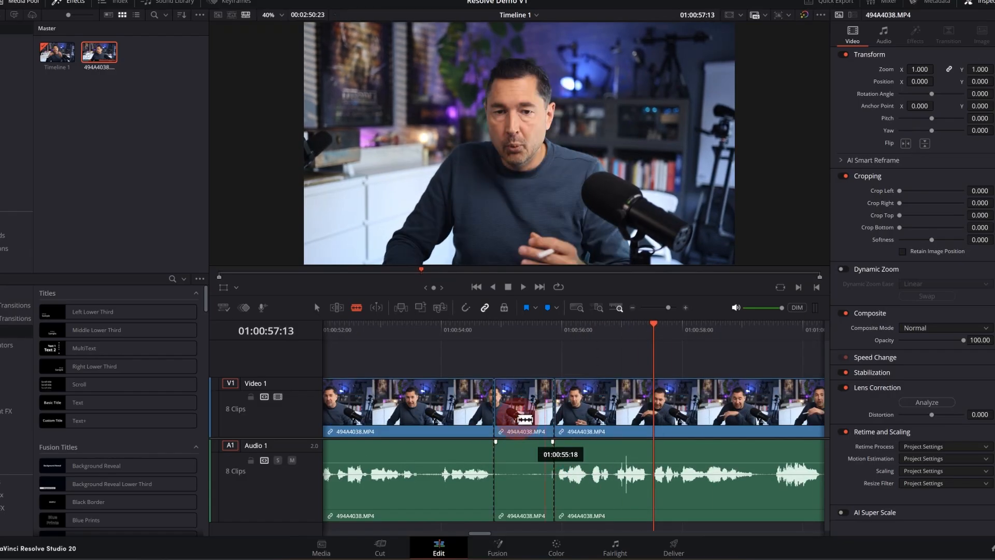
right_click(520, 414)
left_click(573, 146)
Play back the edit and cut out the pause starting at about 01:01:20:19, closing the gap
left_click(502, 329)
key("space")
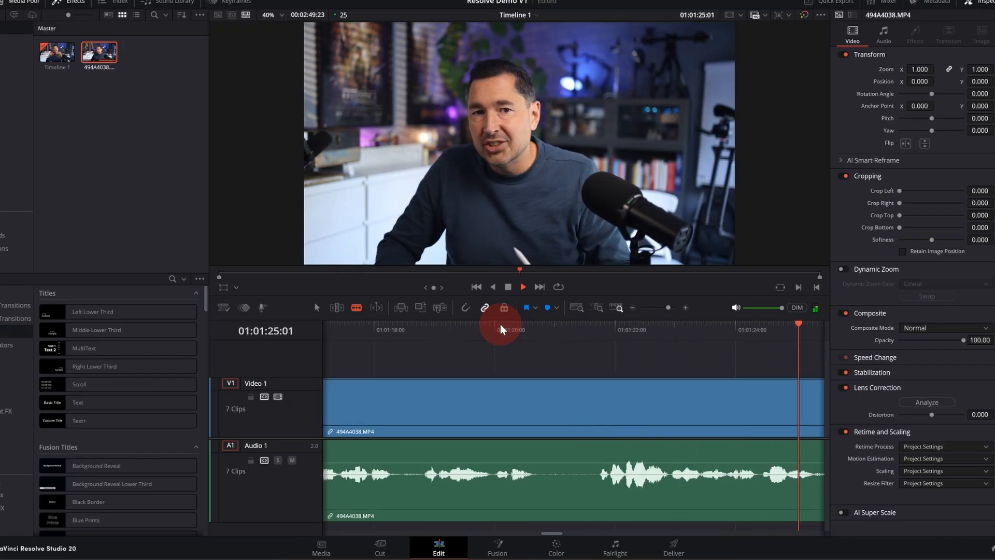
key("space")
left_click(540, 420)
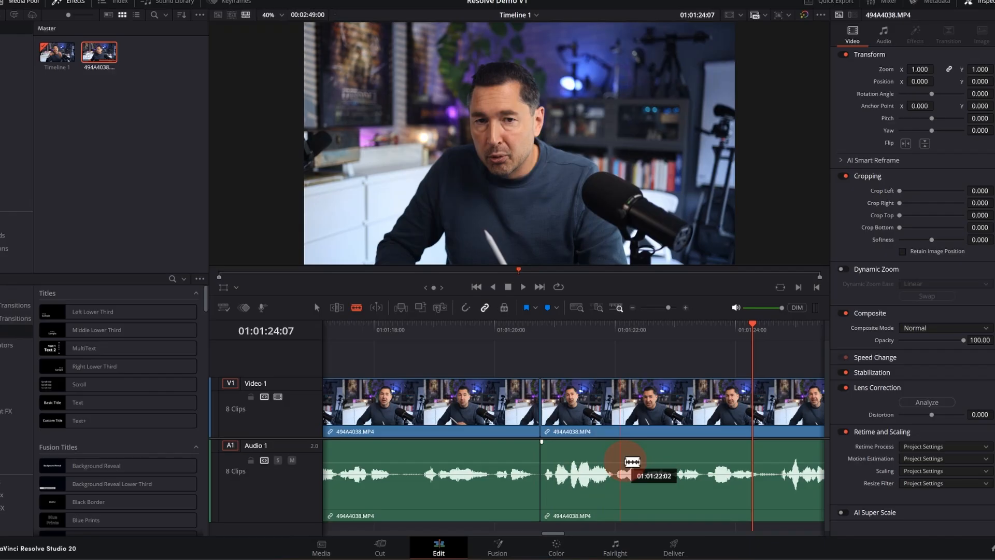
Transcribe the audio of the media clip 494A4038.MP4 with the AI transcription tool
right_click(97, 47)
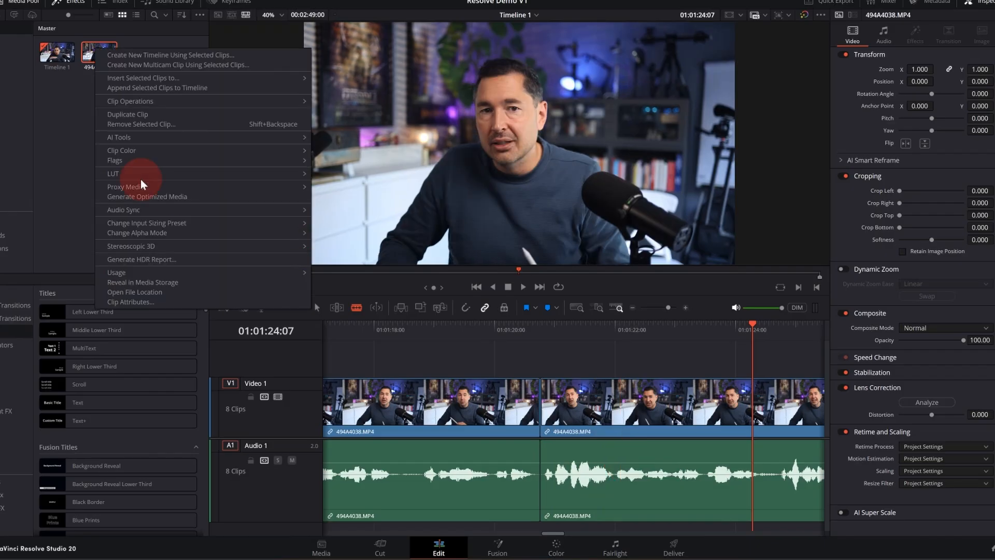
left_click(67, 159)
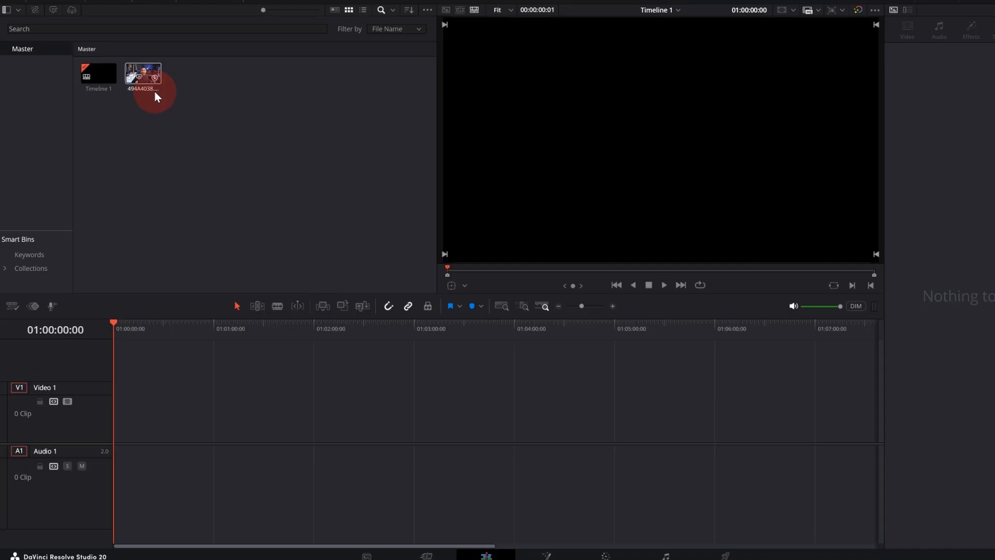
right_click(147, 72)
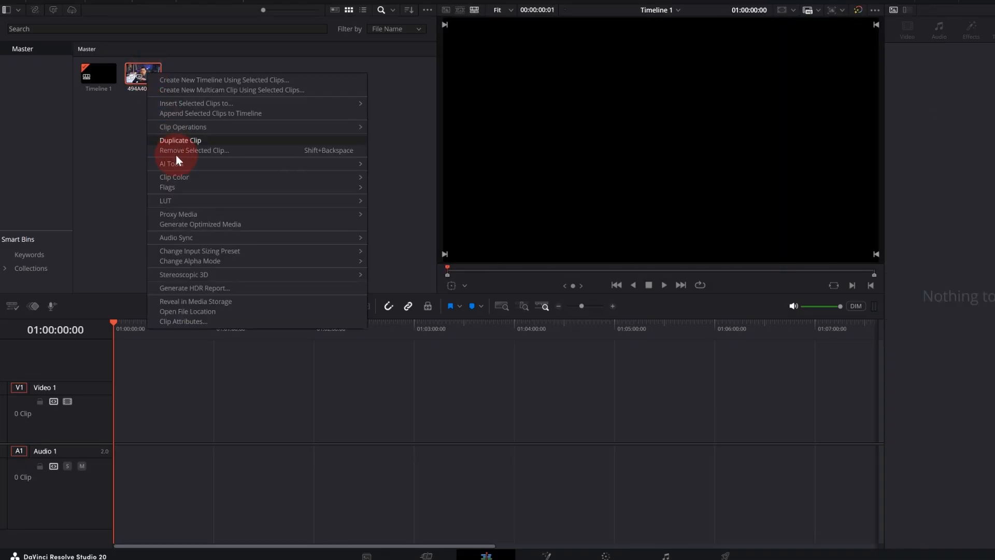
left_click(190, 163)
mouse_move(543, 263)
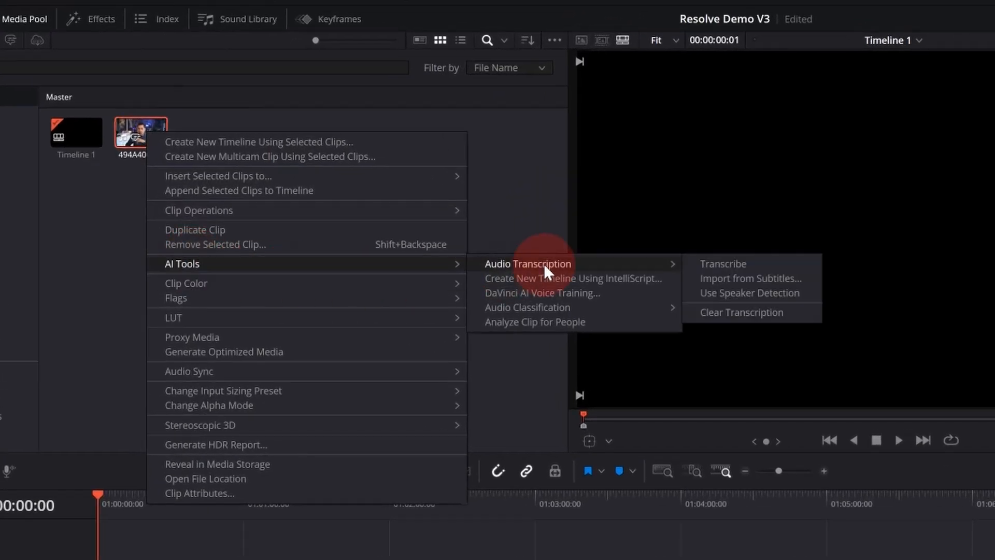
left_click(722, 264)
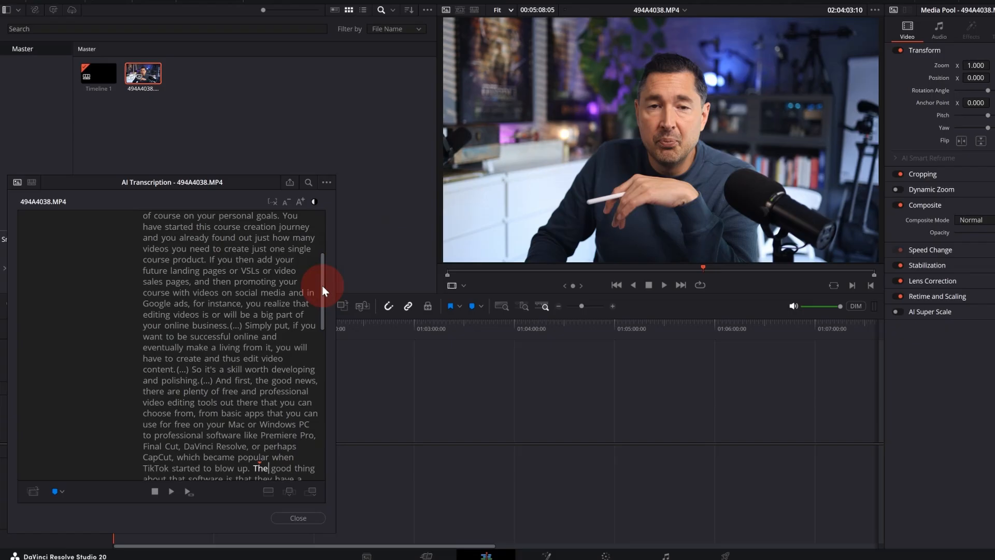
Review the start of the transcript and remove the clip's silent portions
left_click_drag(322, 285, 323, 235)
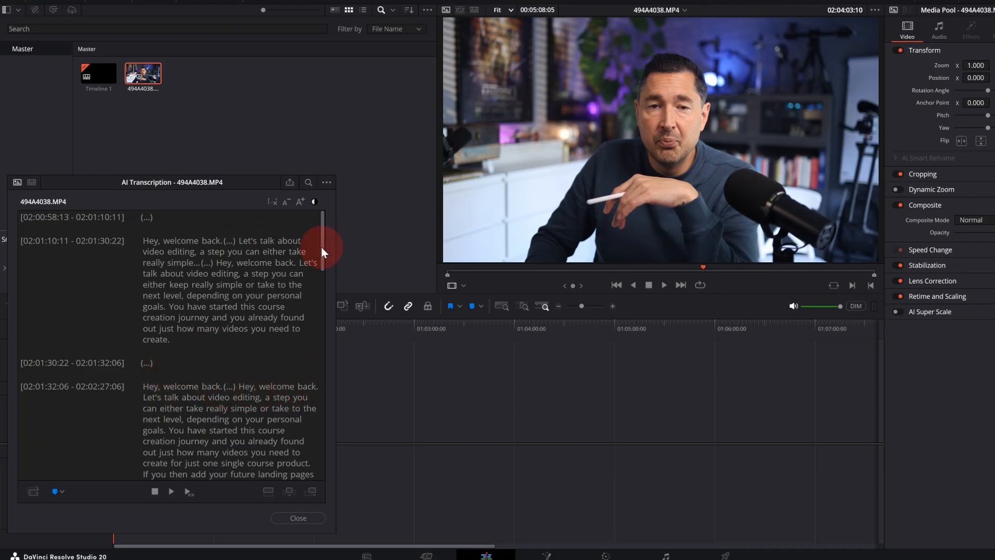
scroll(322, 248, "down", 3)
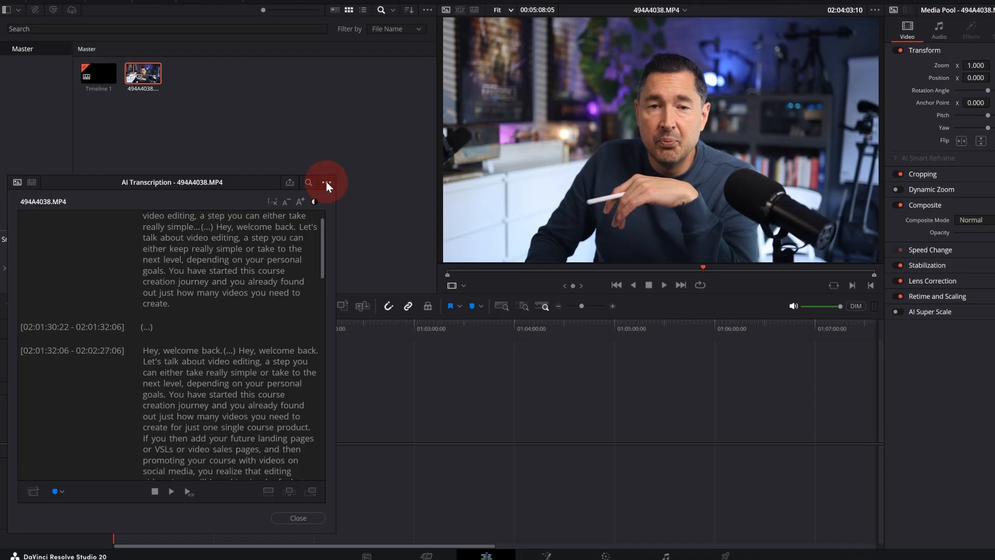
left_click(326, 183)
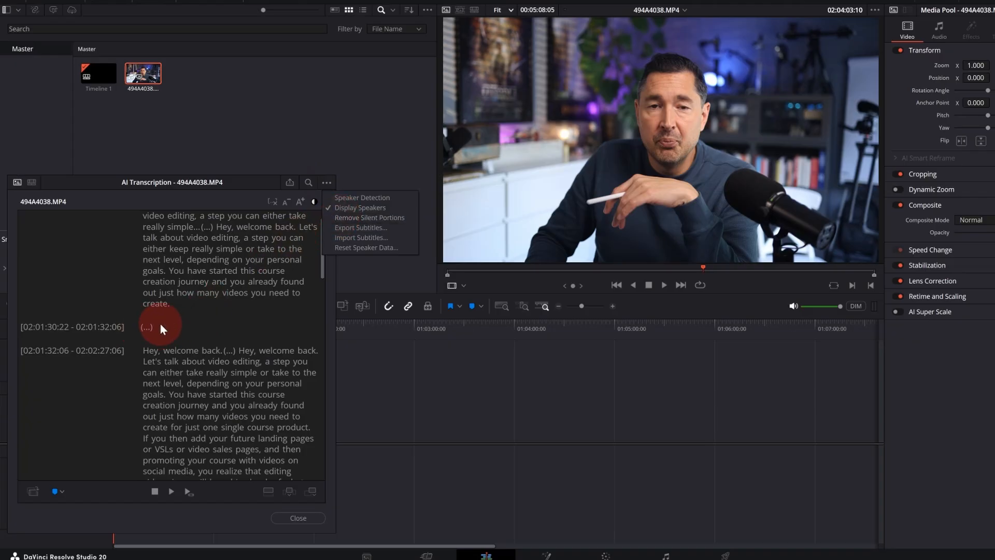
left_click(369, 217)
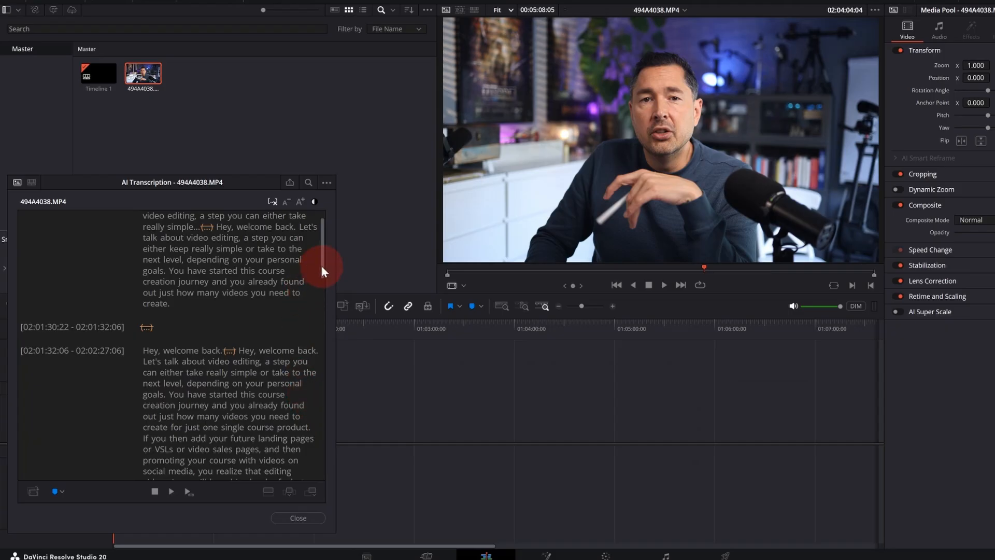
Delete the failed opening takes between 02:01:10:11 and 02:02:27:06 from the transcript, keeping the final "Hey, welcome back" take
left_click_drag(321, 268, 326, 311)
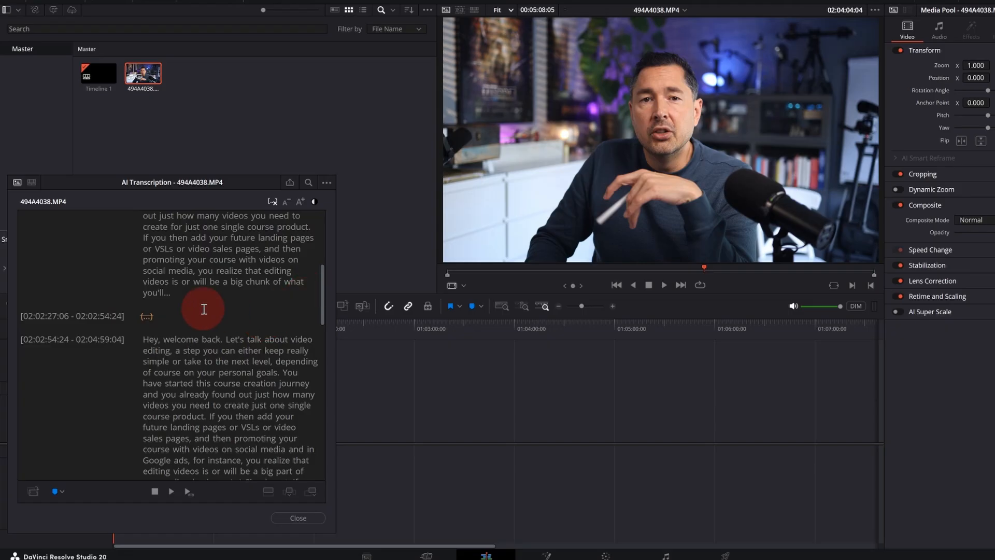
left_click(194, 298)
left_click_drag(193, 296, 145, 240)
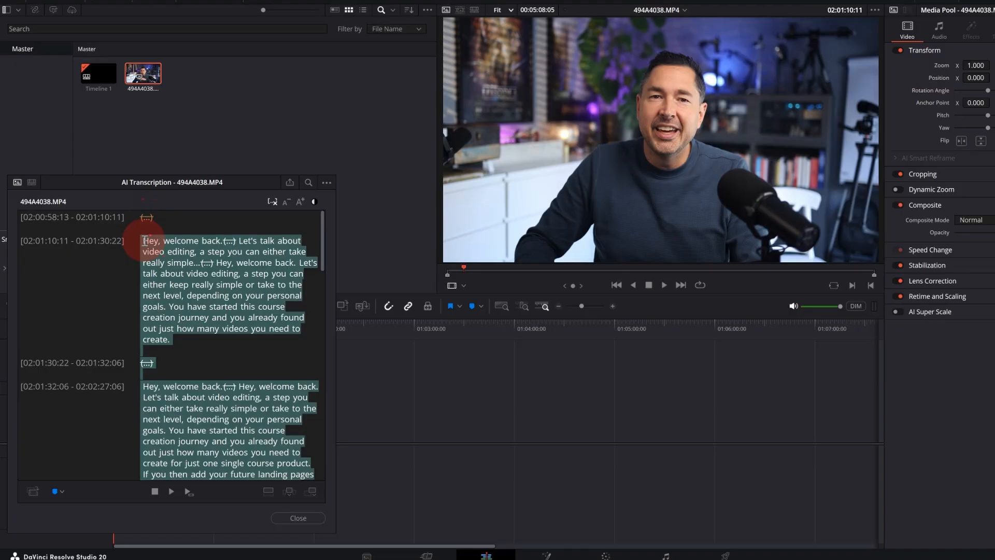
left_click_drag(144, 239, 145, 240)
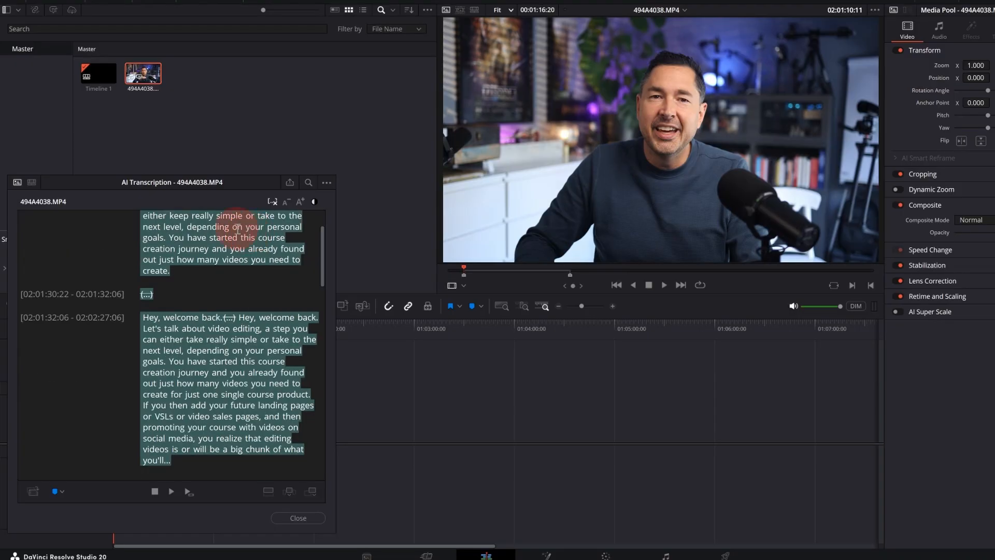
scroll(238, 229, "up", 1)
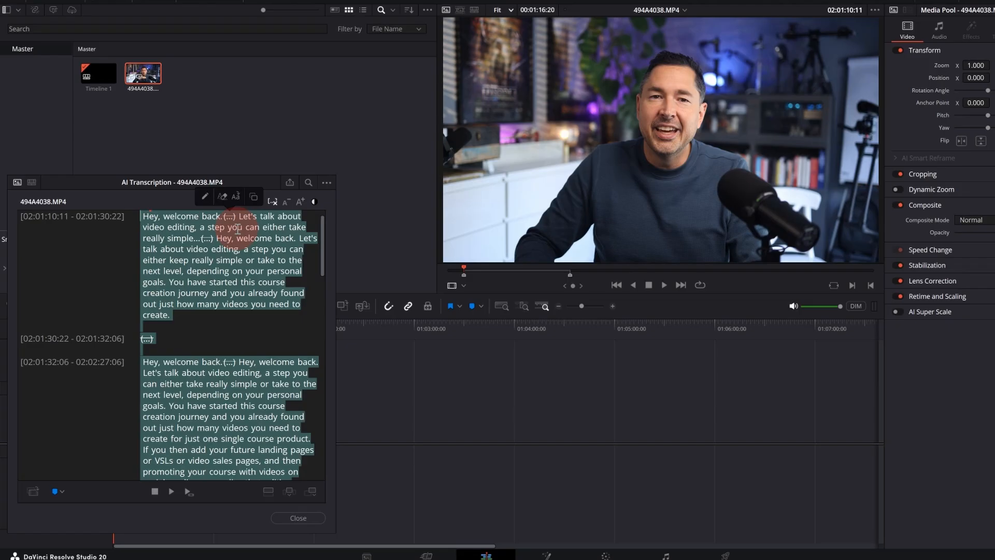
left_click(222, 196)
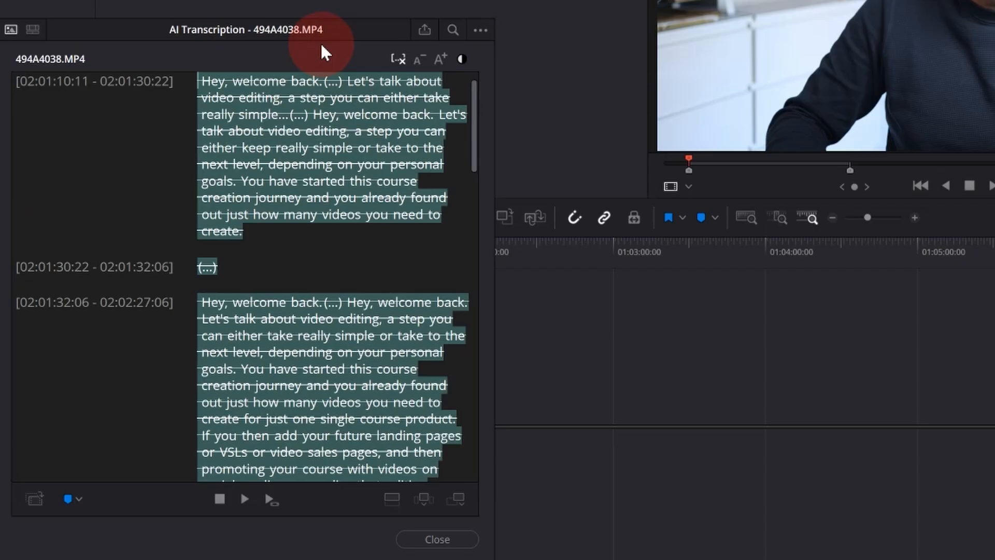
Delete the repeated "If you're building a personal brand" attempts just before 02:04:59:04 from the transcript
left_click_drag(471, 123, 477, 196)
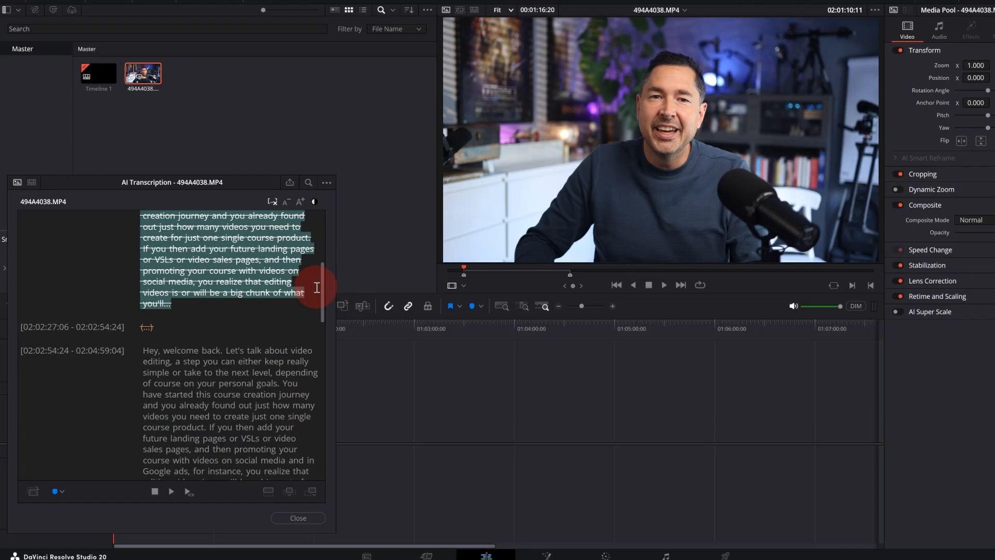
scroll(319, 390, "down", 10)
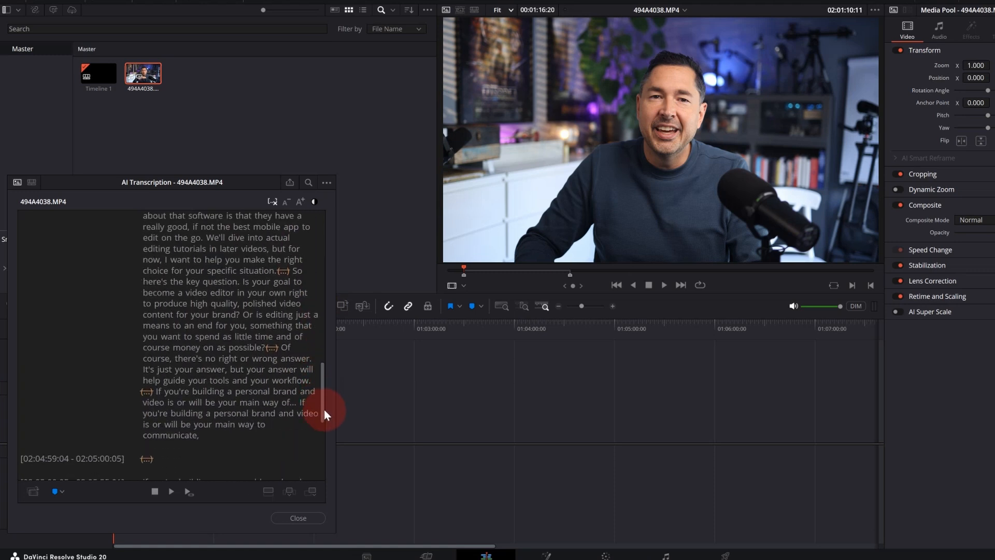
left_click_drag(326, 415, 327, 422)
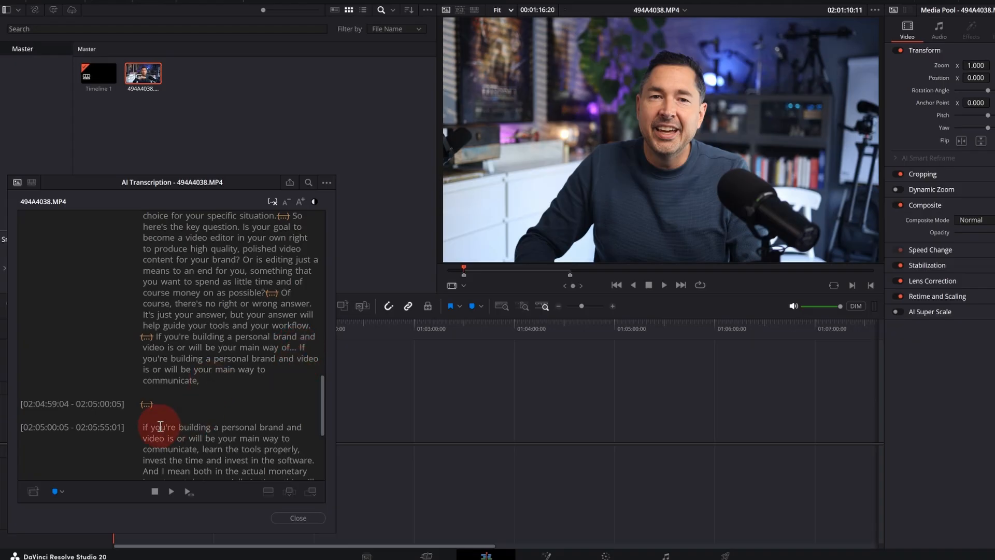
scroll(162, 426, "down", 2)
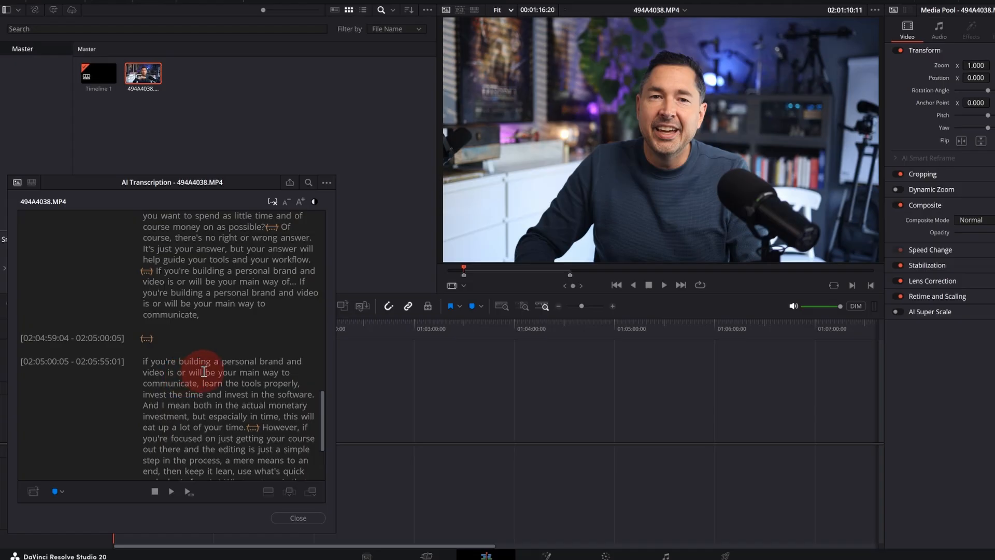
scroll(204, 372, "up", 2)
left_click_drag(143, 347, 296, 388)
left_click(223, 330)
Select the entire transcript, add its remaining portions to the timeline, and move the transcription window clear of the edit
left_click_drag(320, 399, 312, 302)
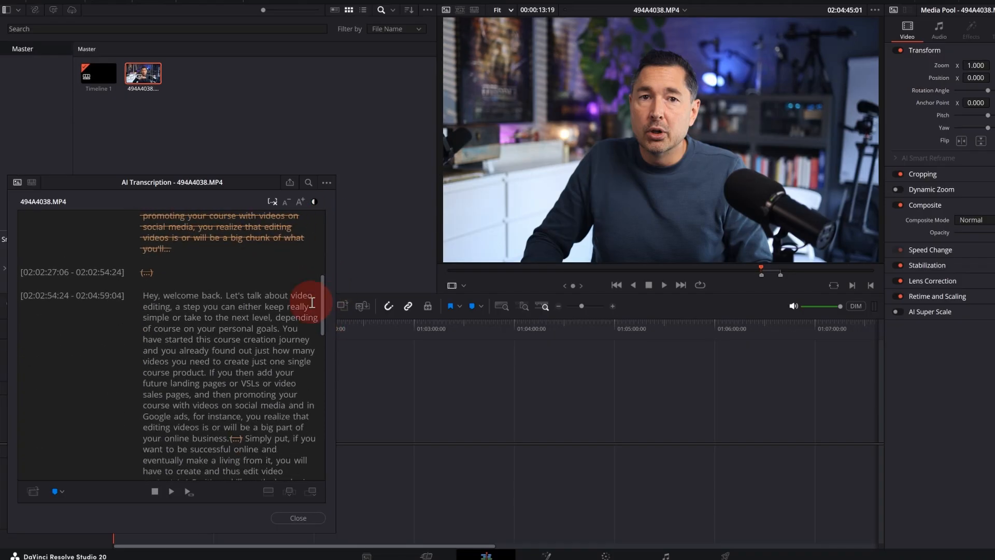
left_click(214, 296)
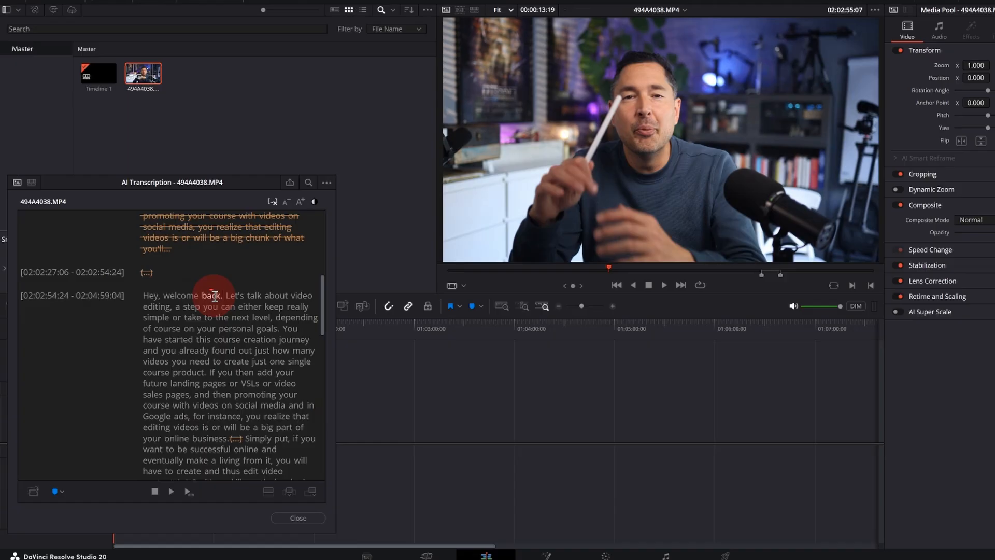
key("ctrl+a")
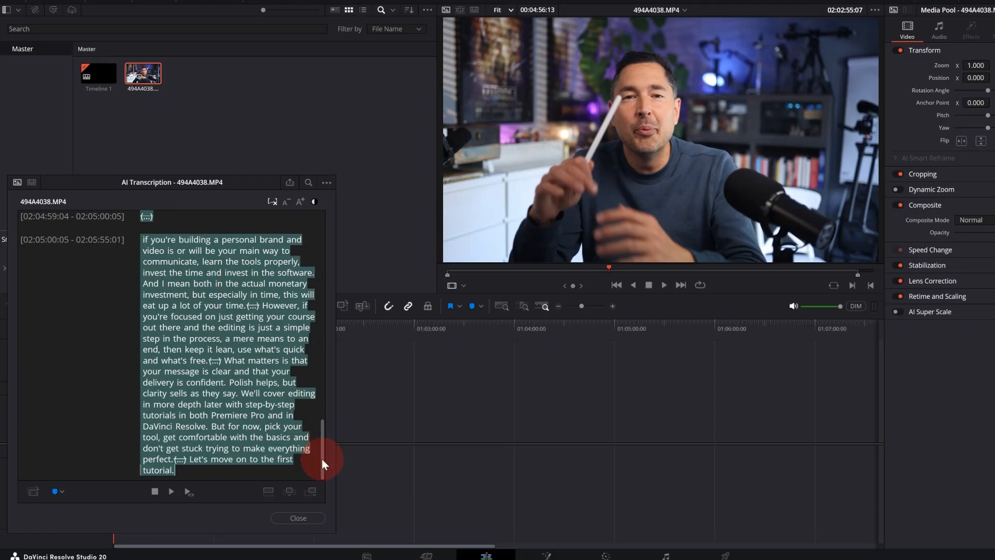
left_click_drag(204, 182, 724, 194)
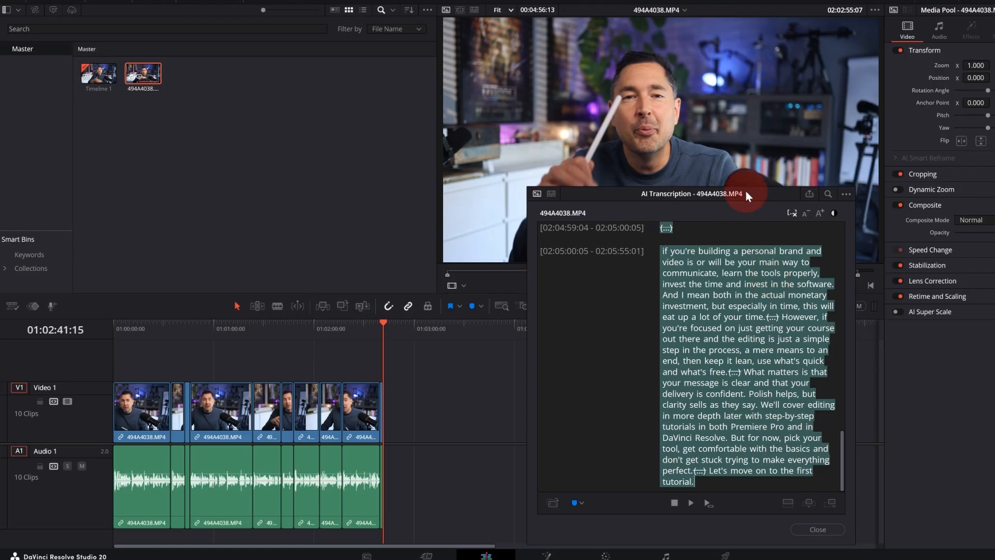
left_click_drag(746, 193, 852, 77)
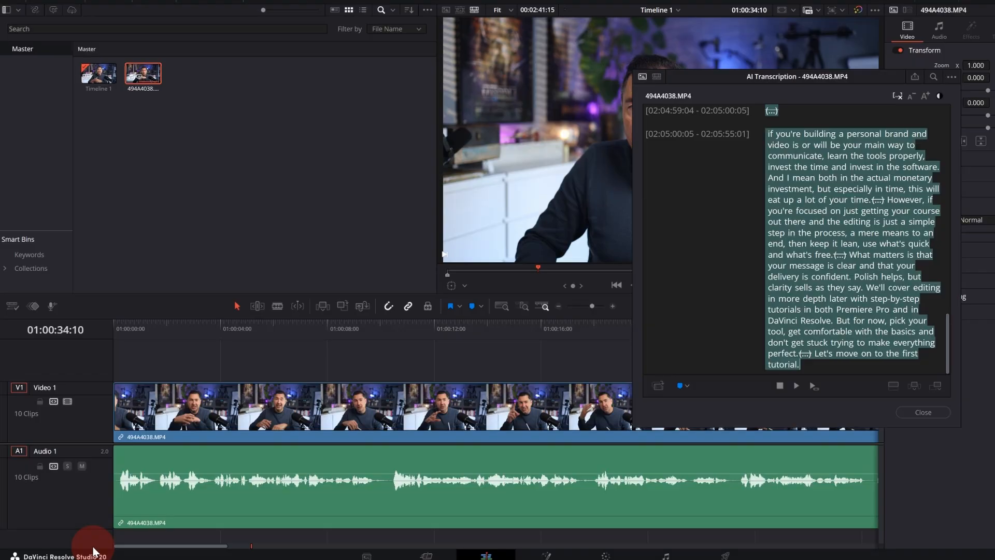
Play the transcript-based edit across the cuts from about 01:00:32:00 to check how the joins flow
left_click_drag(154, 545, 244, 543)
left_click(444, 321)
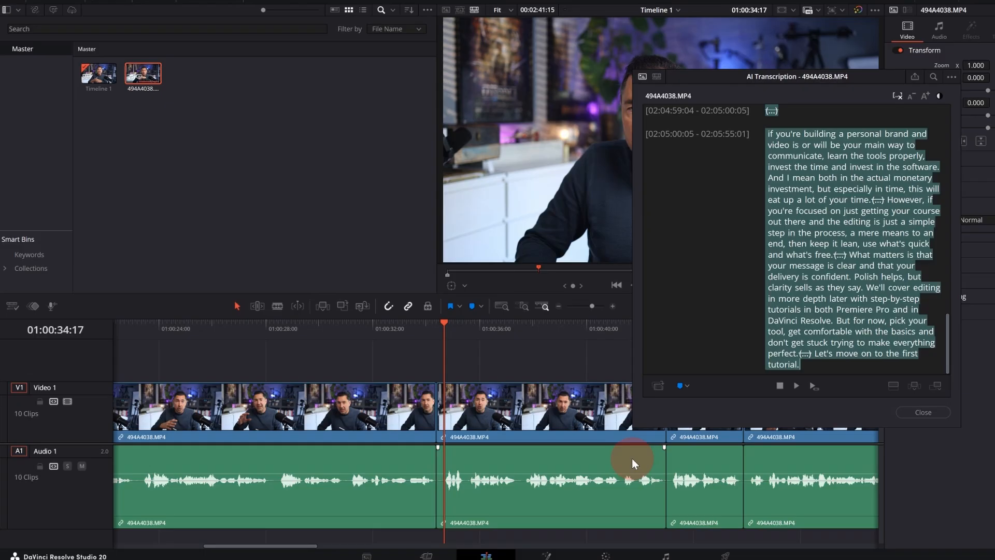
mouse_move(244, 545)
left_mouse_down()
mouse_move(226, 542)
mouse_move(241, 542)
left_mouse_up()
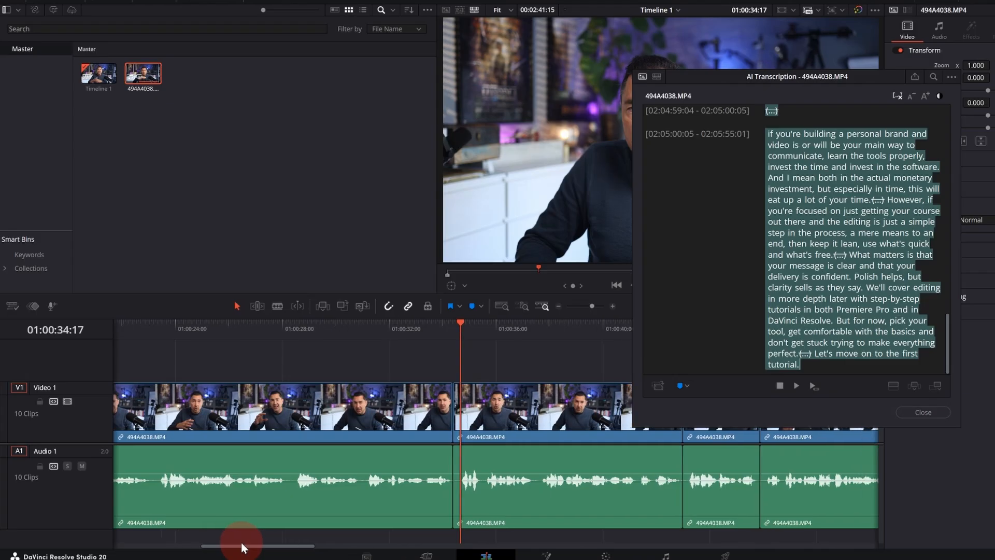
left_click(393, 321)
key("space")
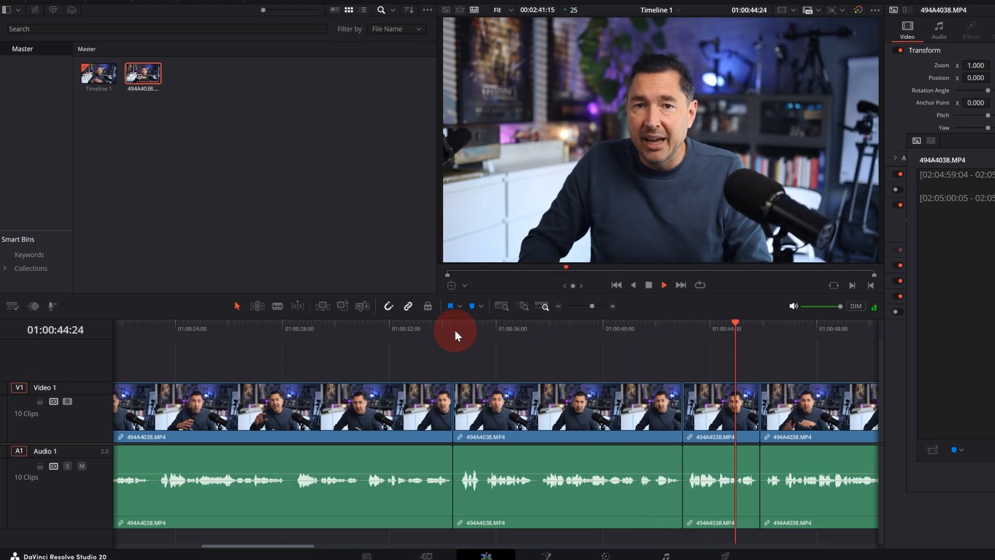
key("space")
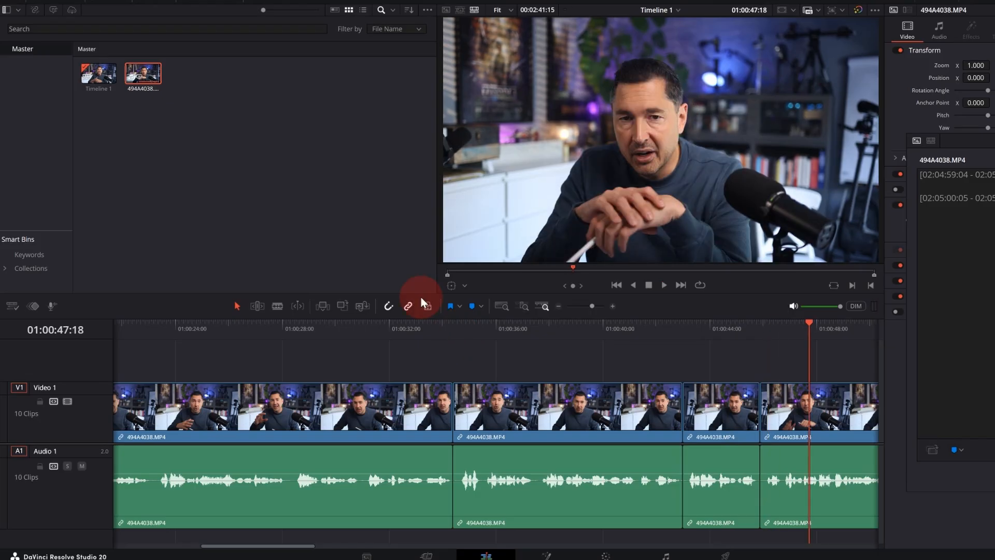
left_click_drag(299, 545, 477, 555)
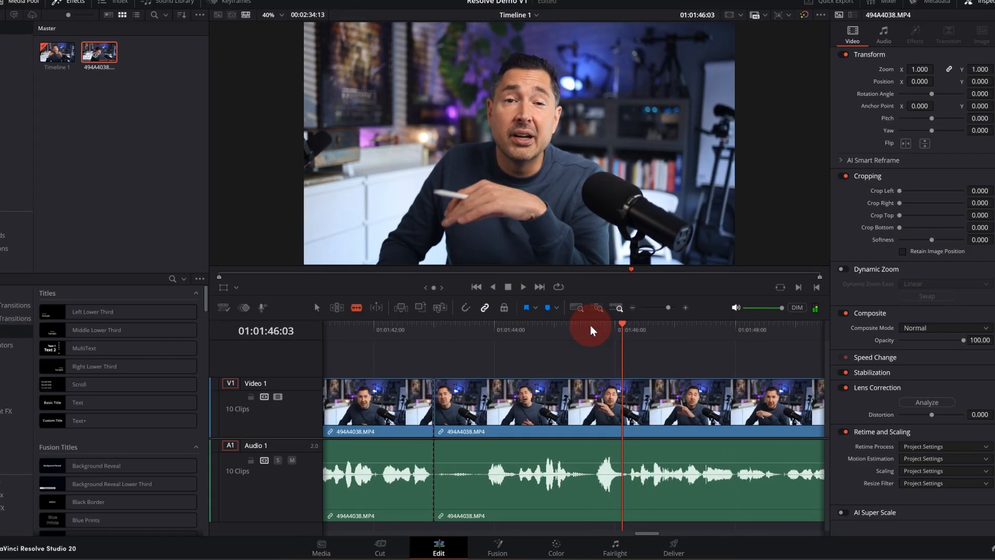
Split the clip at about 01:01:45:15 and ripple-delete the short segment between the previous cut and this one
left_click(591, 329)
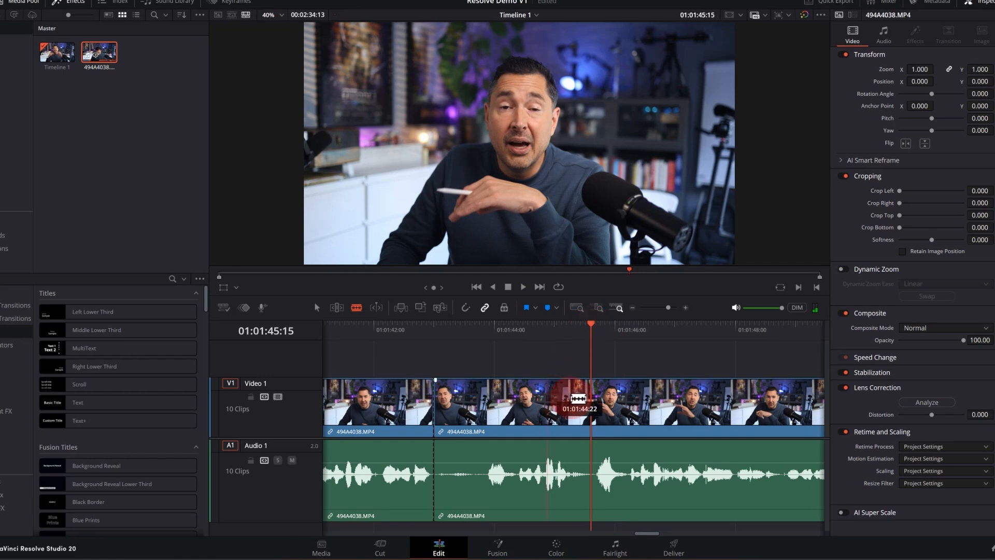
right_click(591, 422)
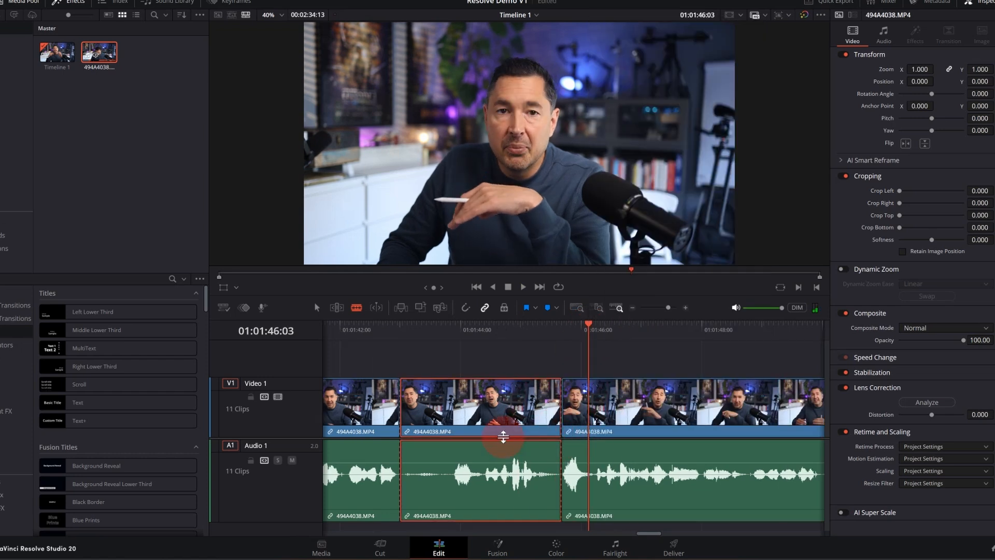
right_click(504, 438)
left_click(508, 418)
right_click(508, 419)
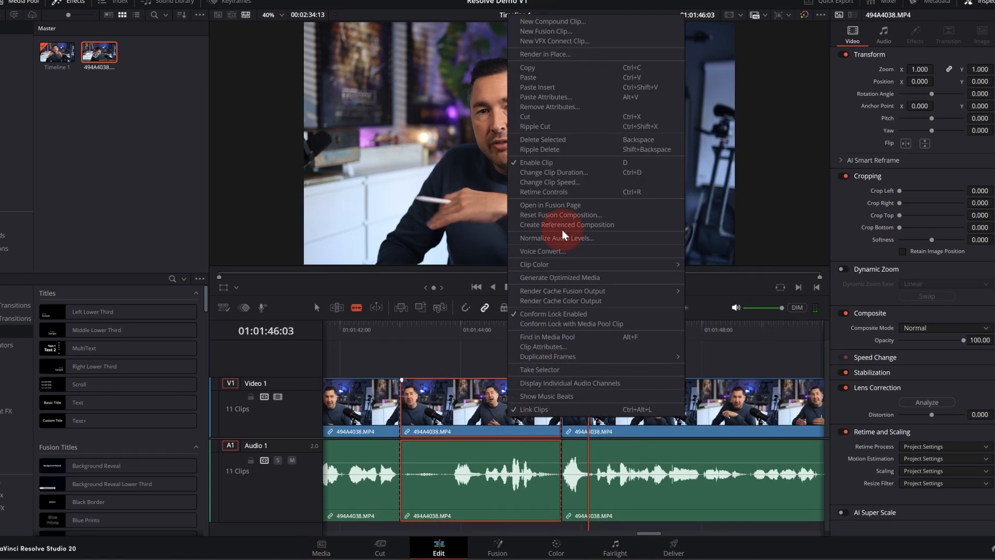
left_click(568, 151)
Play on through the edit and ripple-delete the pauses near 01:01:54 and 01:02:01
key("space")
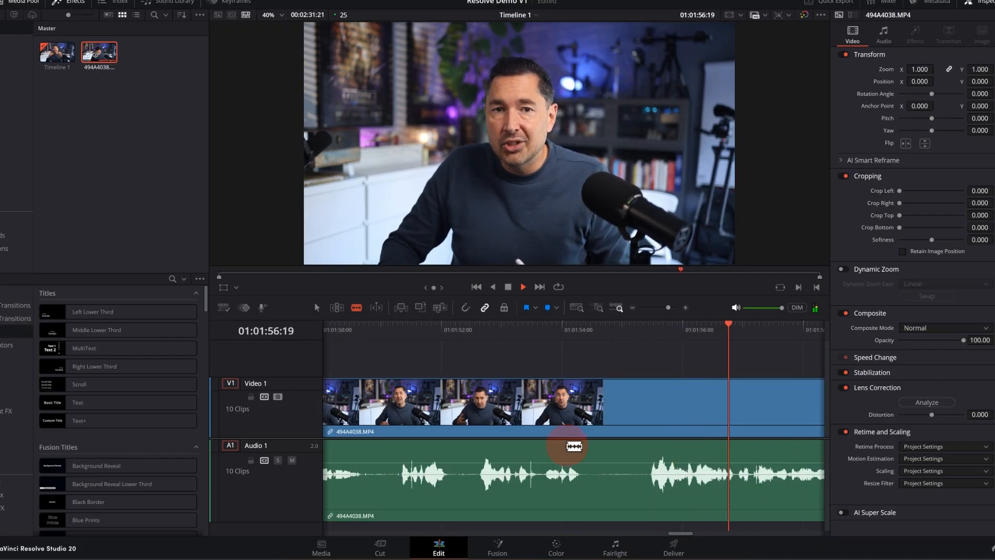
left_click(584, 452)
left_click(629, 346)
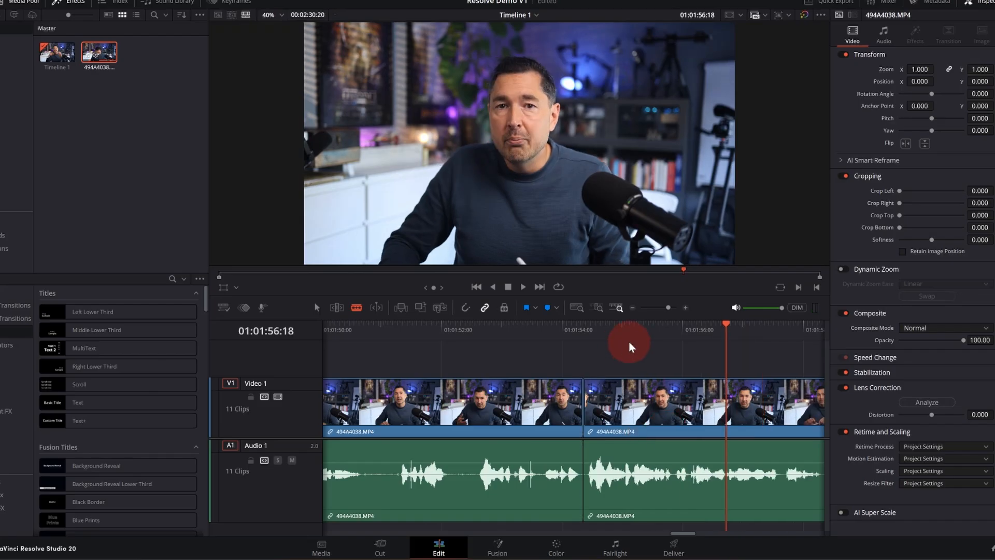
left_click(522, 287)
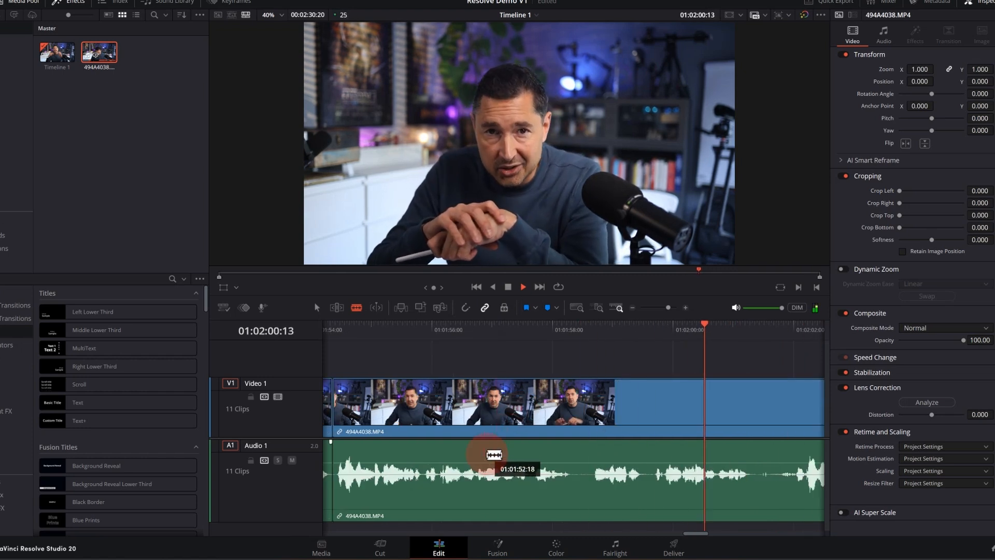
key("space")
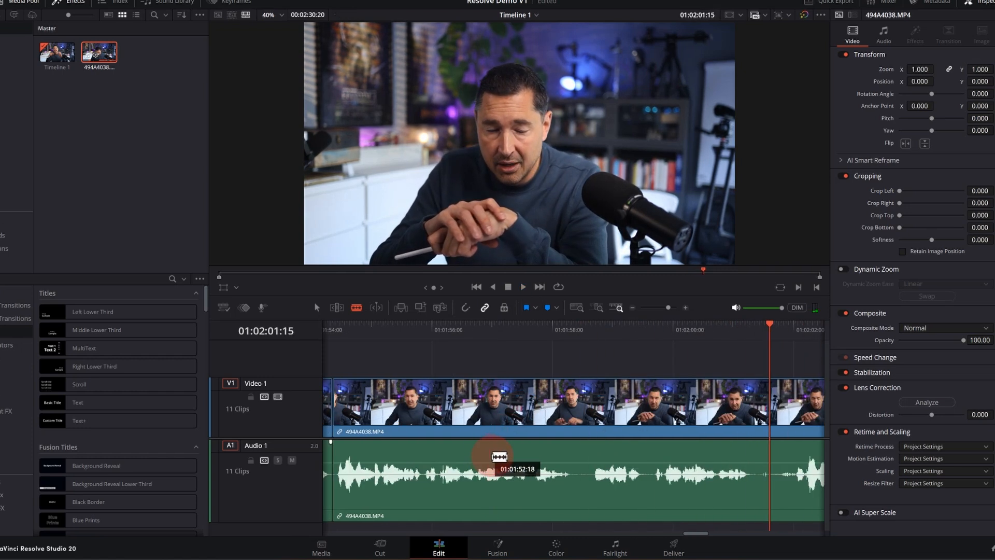
key("space")
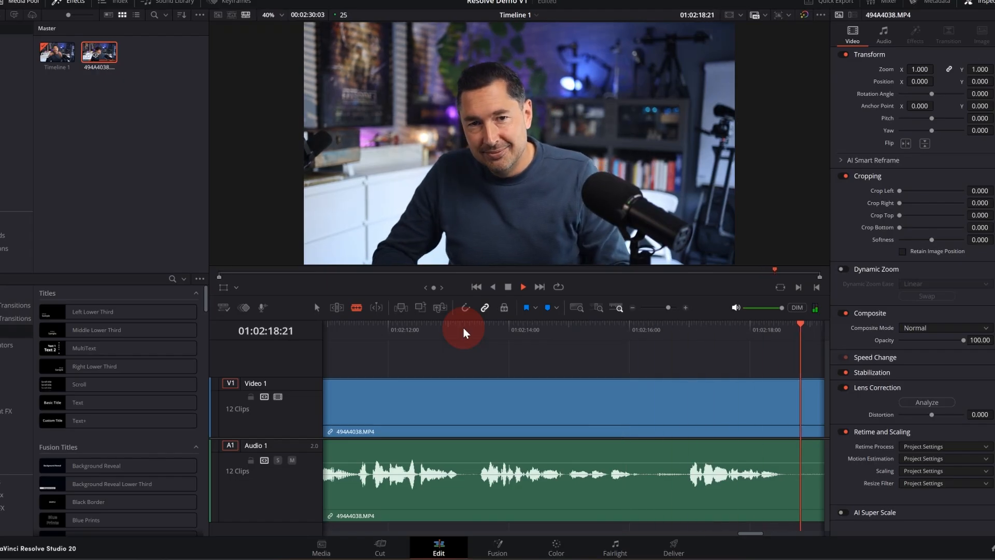
Split the last clip at about 01:02:18:14 and remove the leftover silent footage after the sign-off
key("space")
left_click(783, 421)
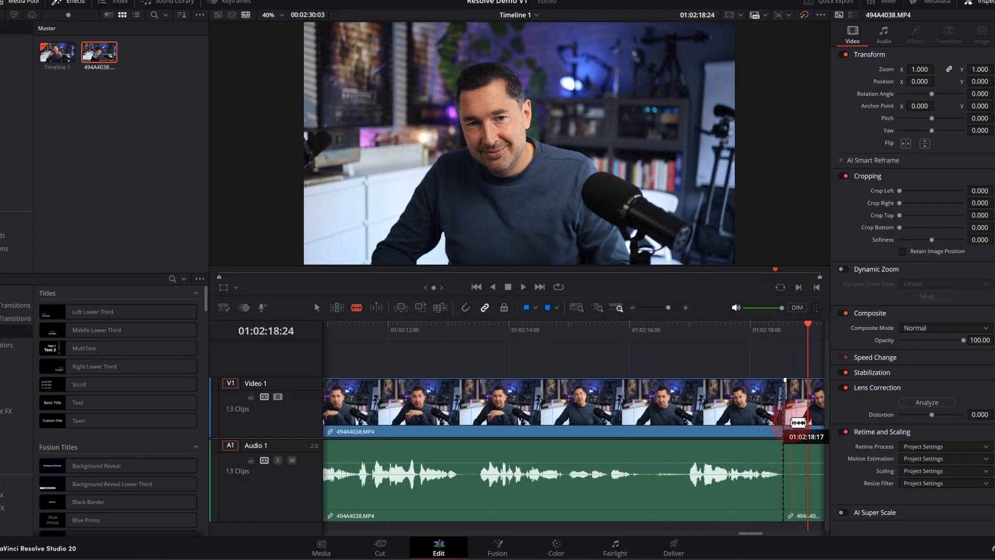
right_click(797, 410)
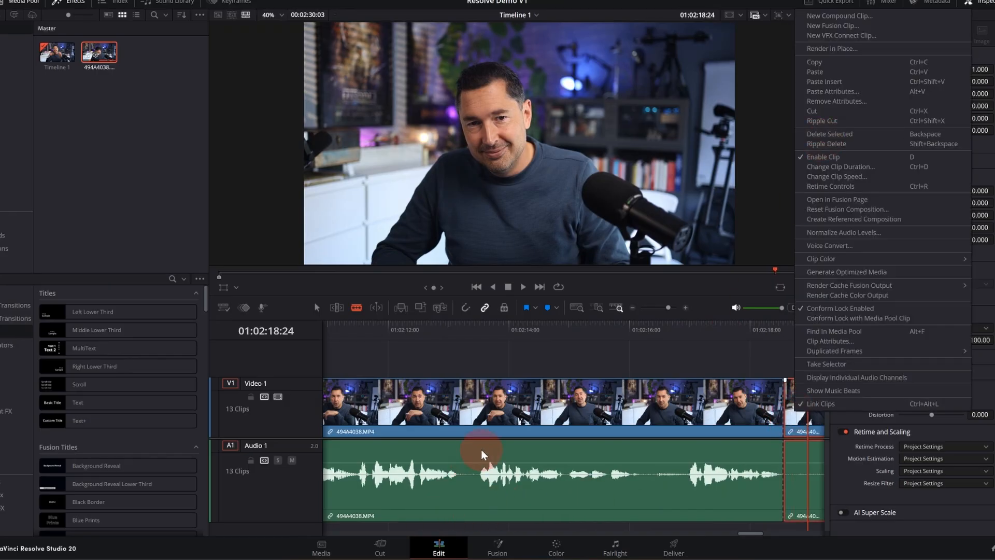
mouse_move(751, 533)
left_mouse_down()
mouse_move(788, 532)
mouse_move(766, 535)
left_mouse_up()
right_click(701, 427)
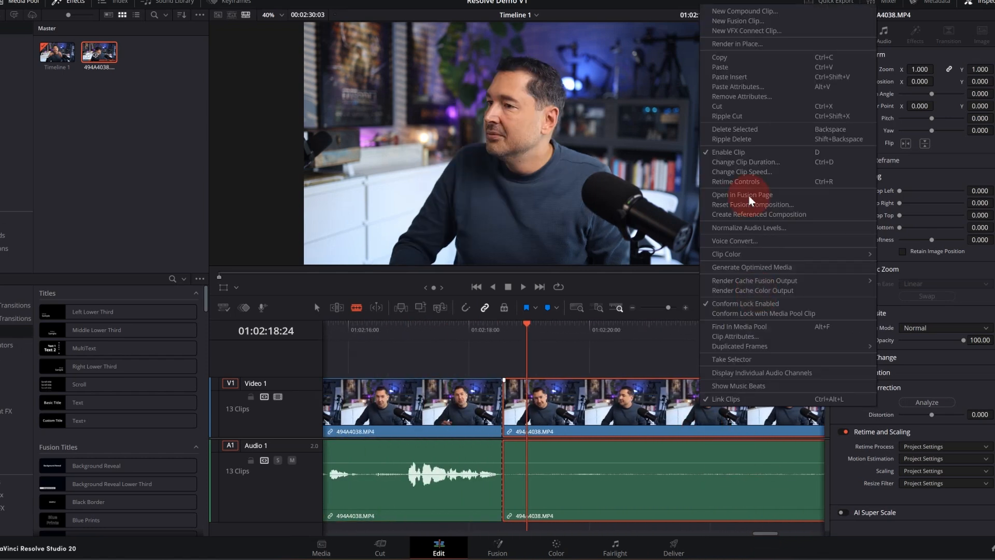
left_click(733, 106)
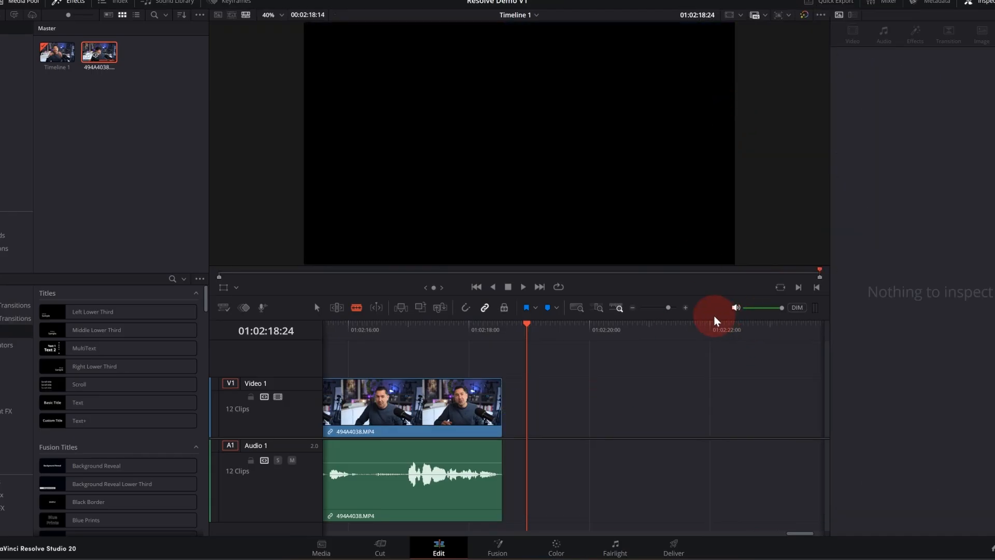
Scale the timeline to show the whole edit and return the playhead to 01:00:00:00
left_click_drag(669, 311, 657, 313)
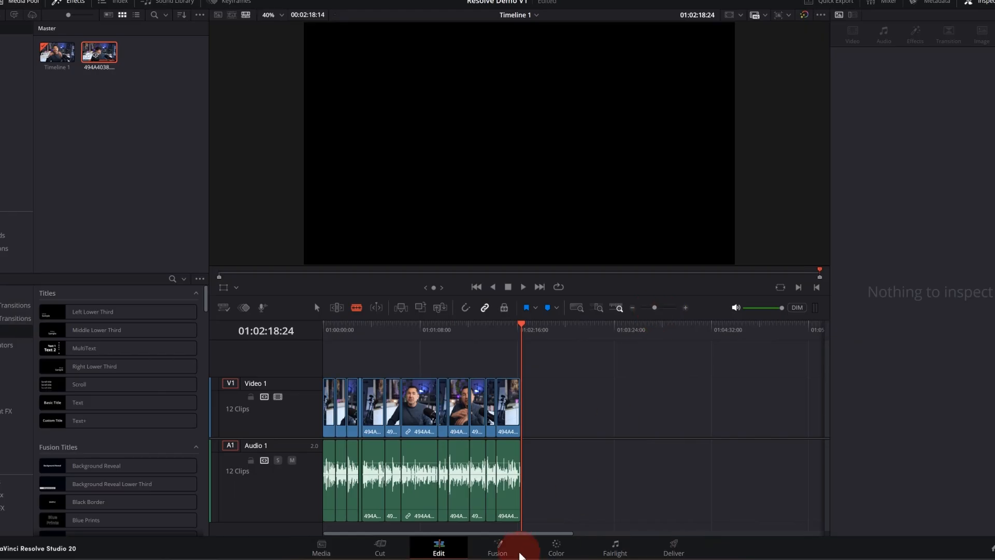
key("Home")
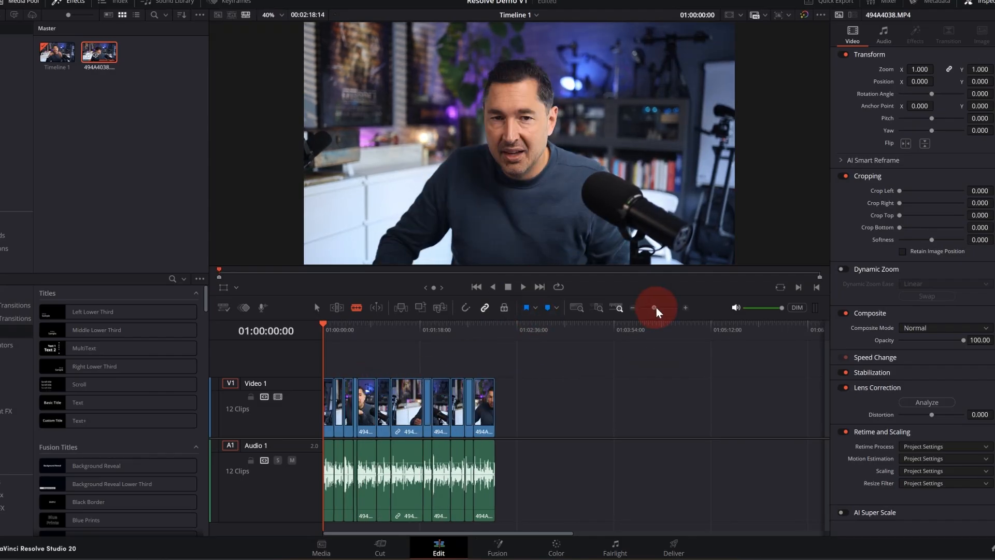
left_click_drag(654, 307, 657, 309)
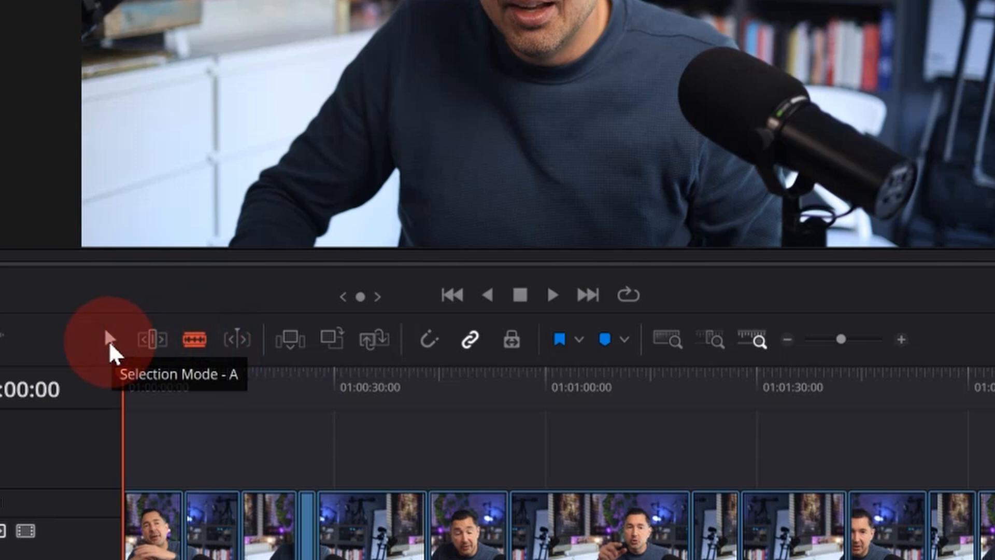
Switch to Selection Mode and try selecting the first five clips together before clearing the selection
left_click(109, 339)
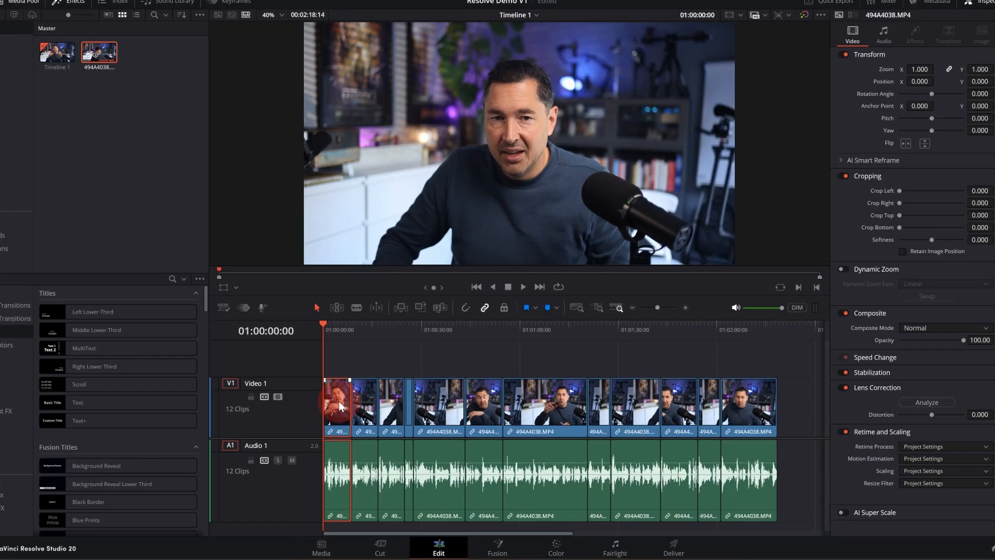
left_click_drag(335, 360, 438, 484)
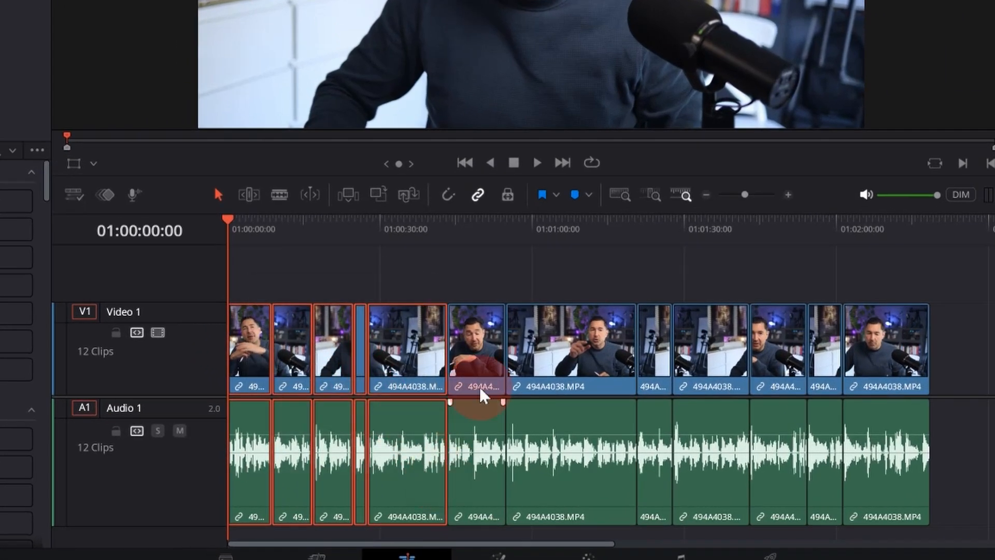
left_click(453, 277)
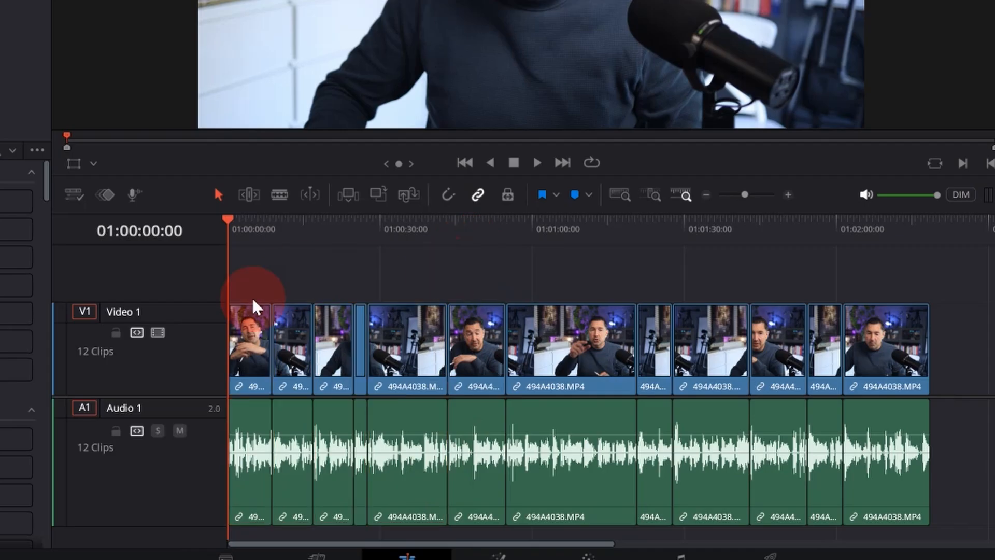
Select the first clip in the timeline and move the playhead to 01:00:01:12
left_click(249, 333)
left_click_drag(227, 219, 236, 216)
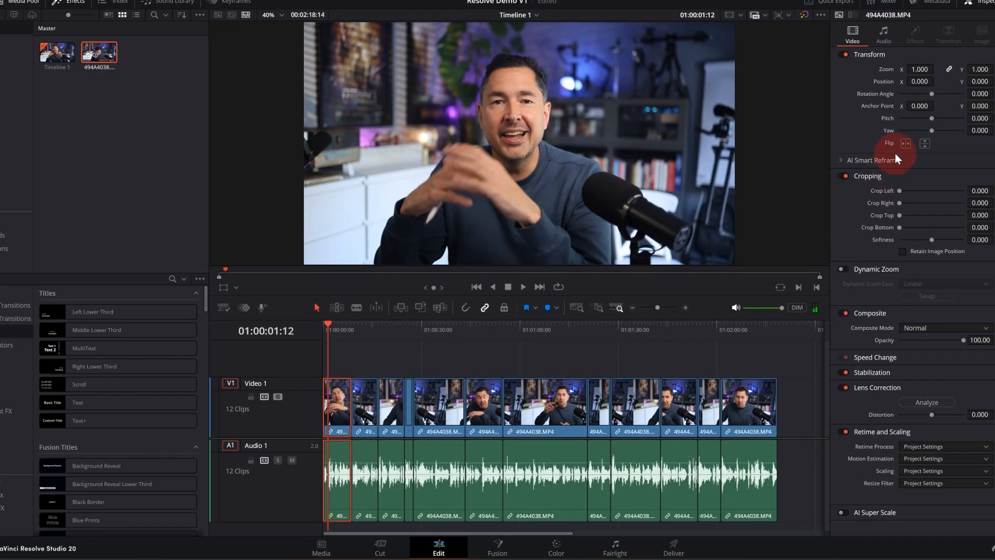
left_click(920, 70)
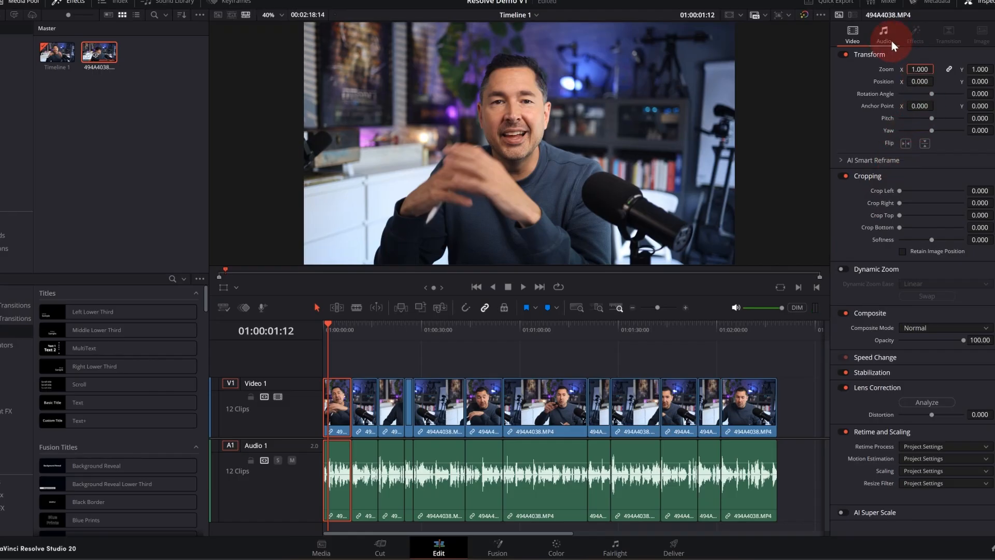
Hide the Inspector and show it again
left_click(981, 3)
left_click(982, 3)
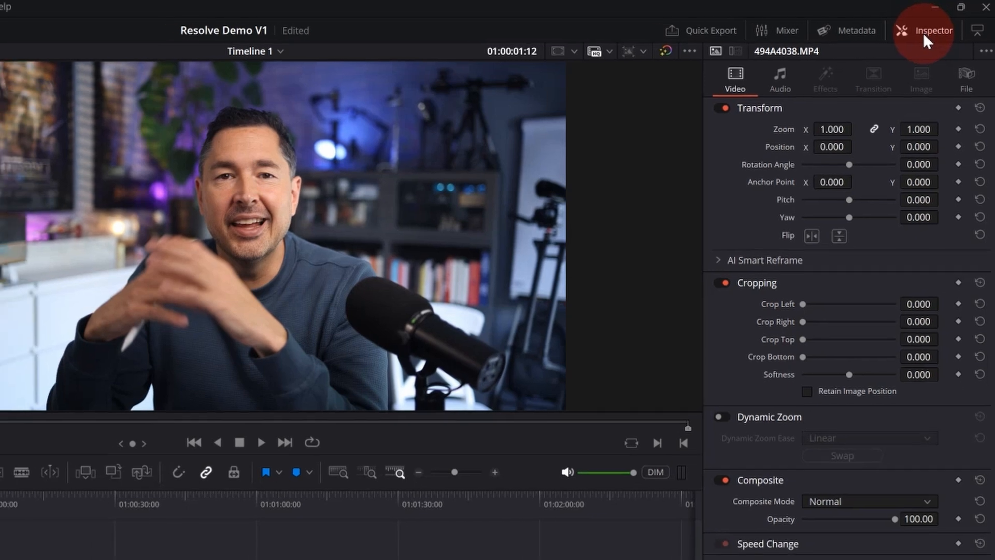
left_click(917, 34)
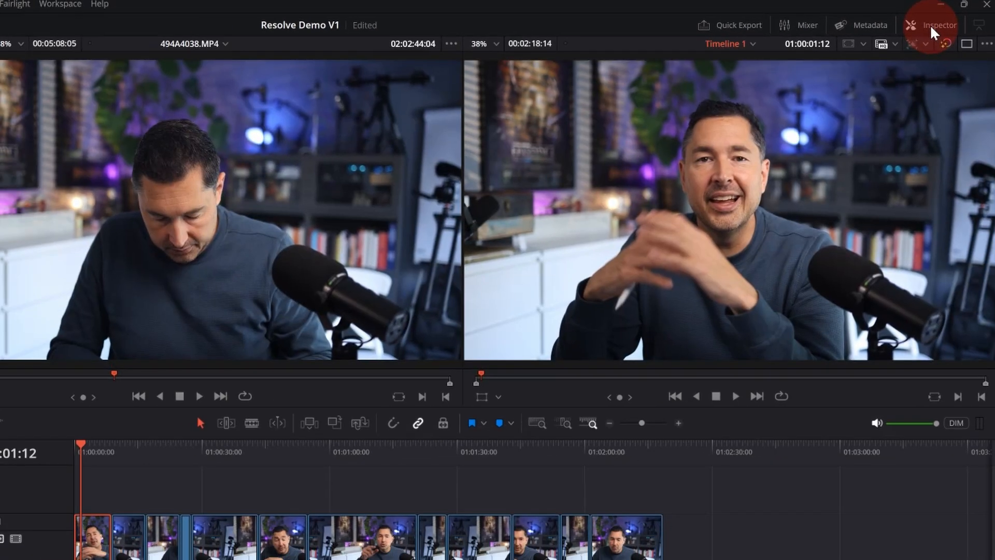
left_click(929, 24)
left_click(837, 51)
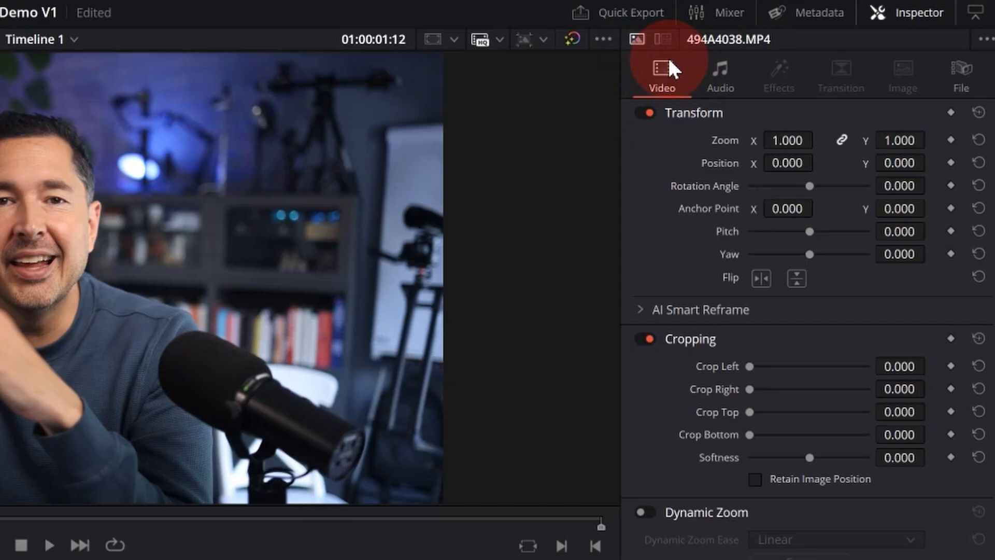
Look over the first clip's Audio and Video settings in the Inspector
left_click(723, 73)
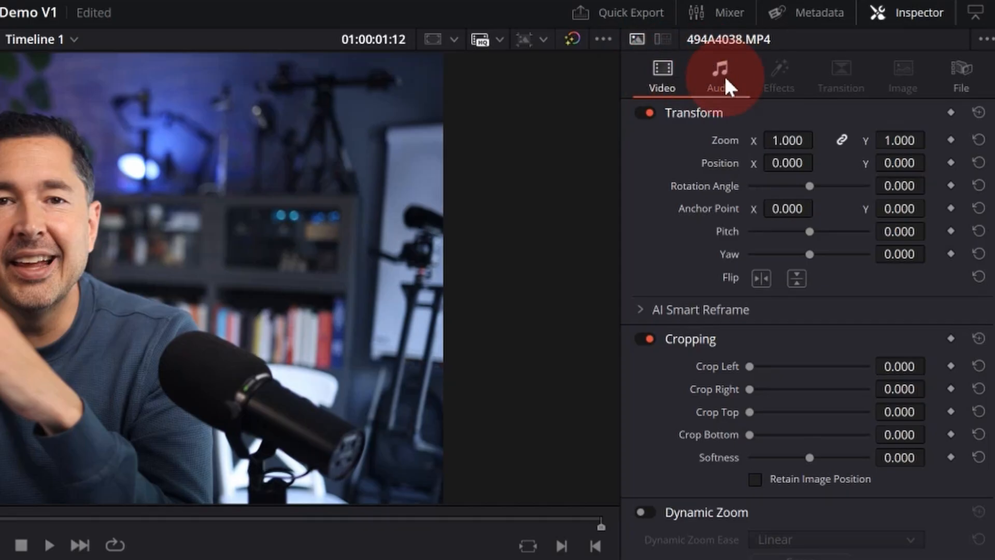
left_click(662, 70)
left_click(770, 125)
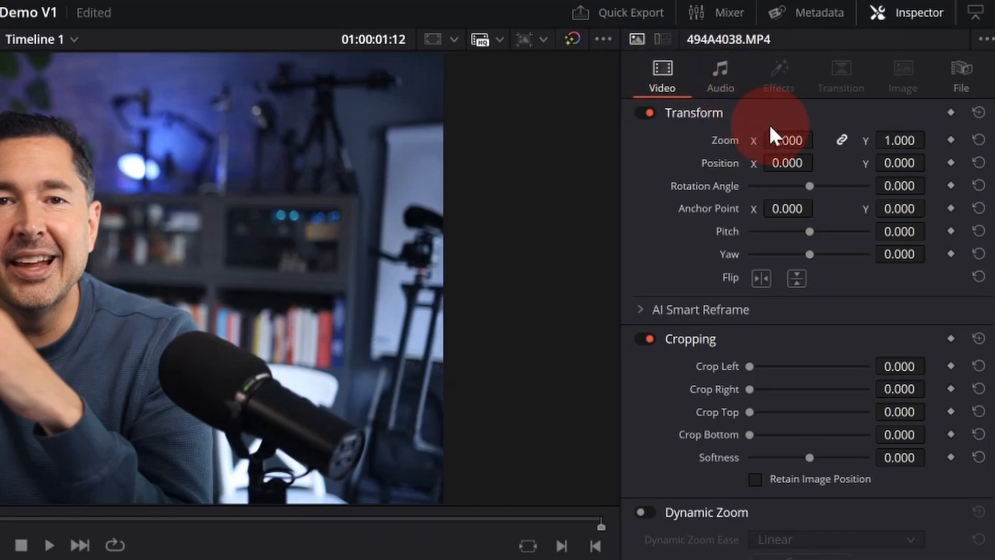
Try reducing the first clip's Zoom to 0.870, and settle on a Zoom of 1.140
left_click(802, 144)
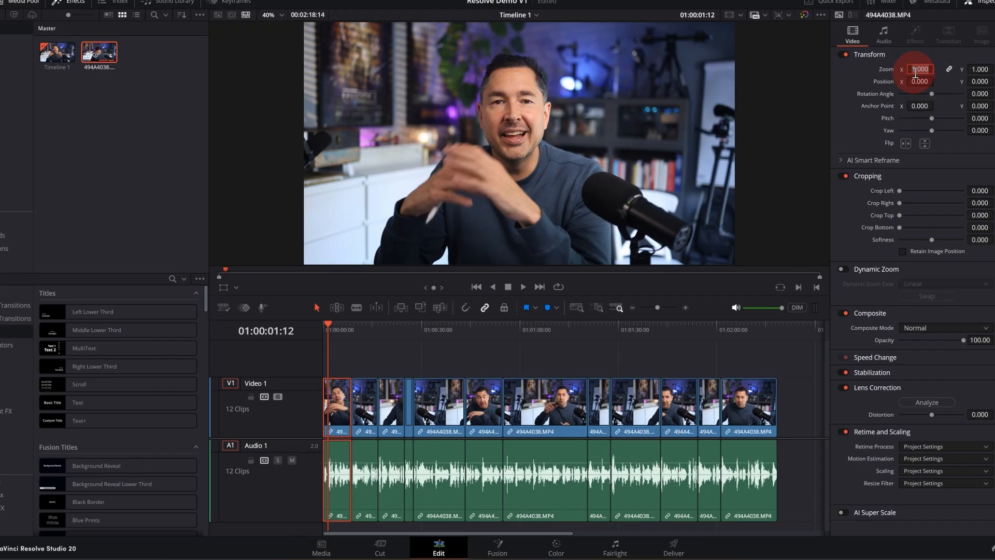
left_click(928, 54)
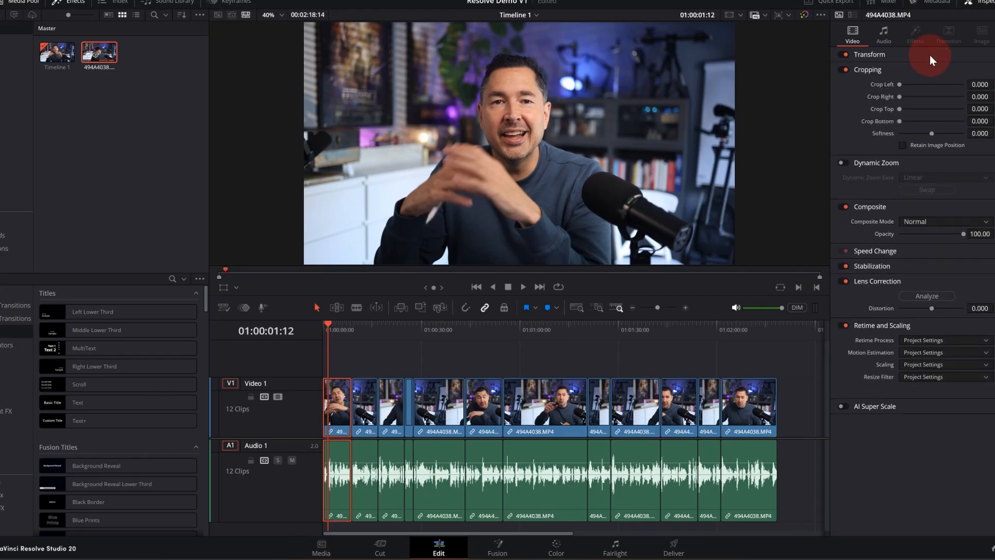
left_click(930, 55)
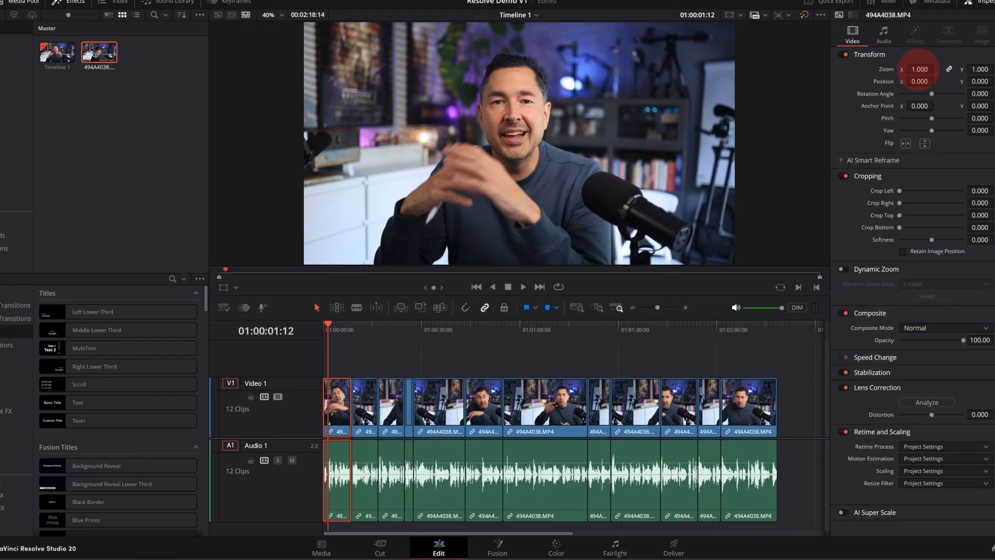
mouse_move(920, 69)
left_mouse_down()
mouse_move(931, 69)
mouse_move(915, 70)
left_mouse_up()
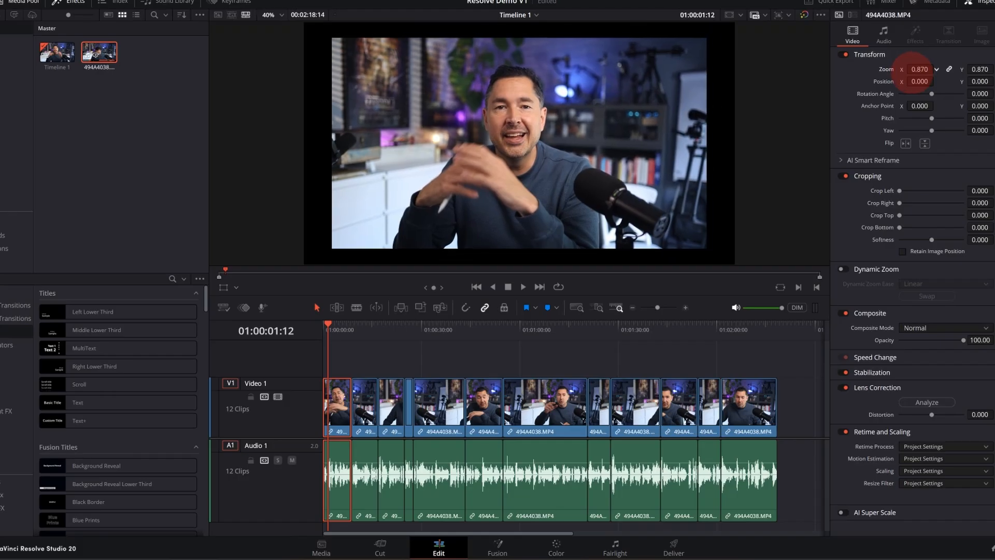
left_click_drag(915, 71, 922, 69)
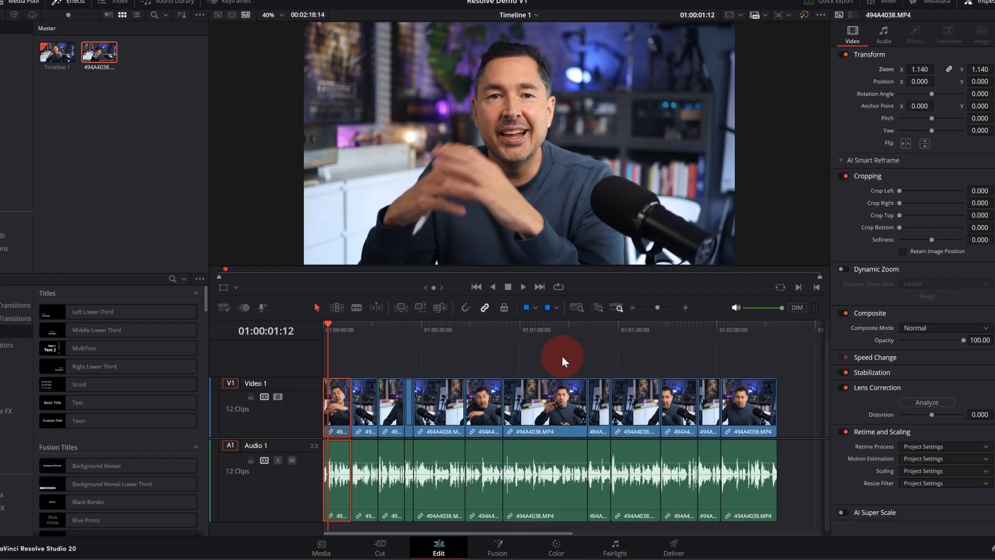
Play from 01:00:06:06 across the first cut to check the framing change, and park the playhead at 01:00:09:18
left_click(344, 324)
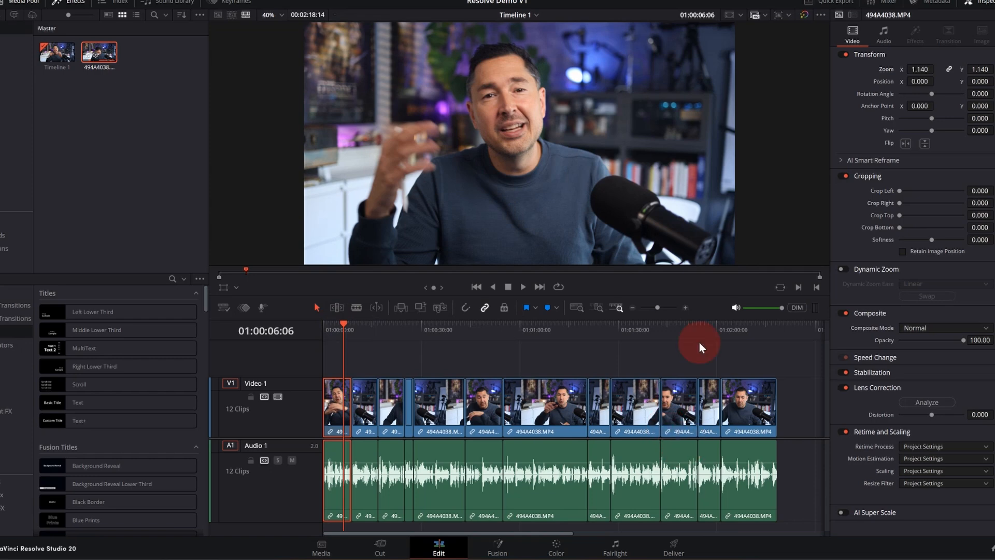
left_click_drag(657, 306, 661, 307)
key("space")
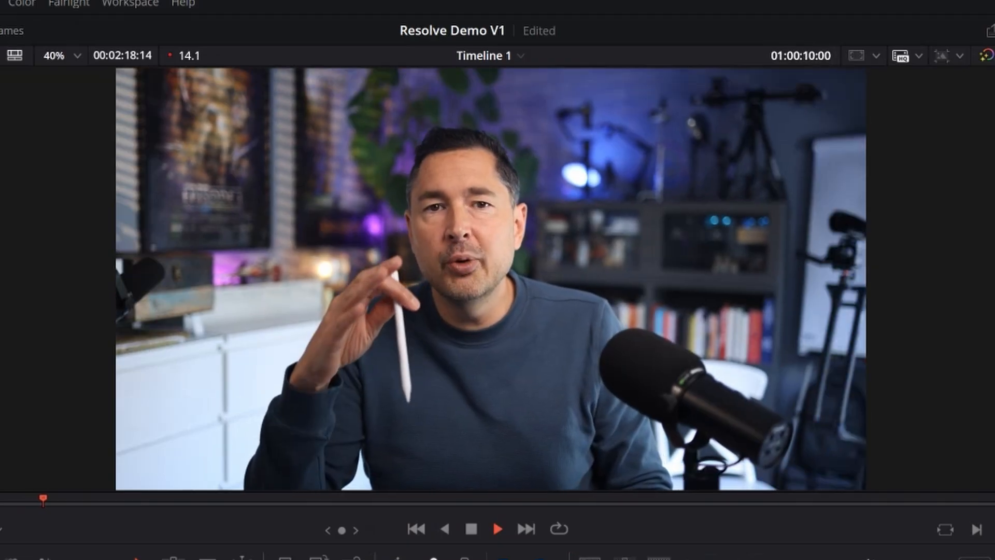
key("space")
left_click_drag(522, 328, 418, 325)
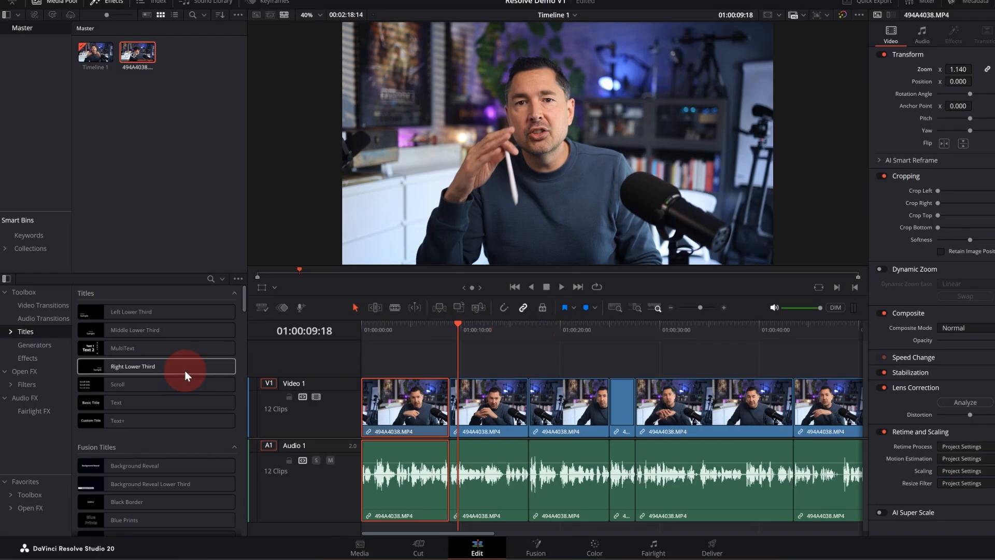
Look over the video transitions in the Effects library, picking Cross Dissolve in the Dissolve group
left_click(38, 305)
left_click(133, 326)
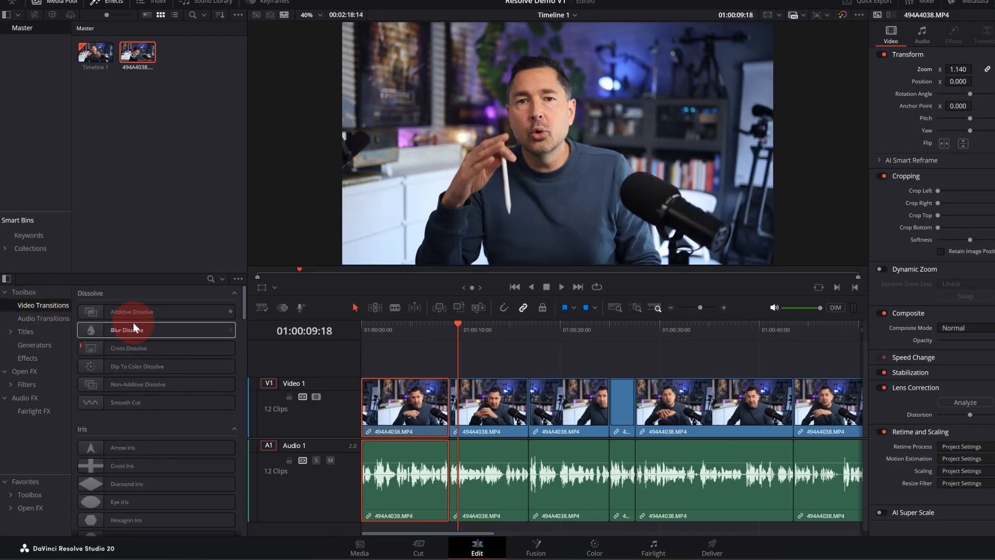
left_click(135, 351)
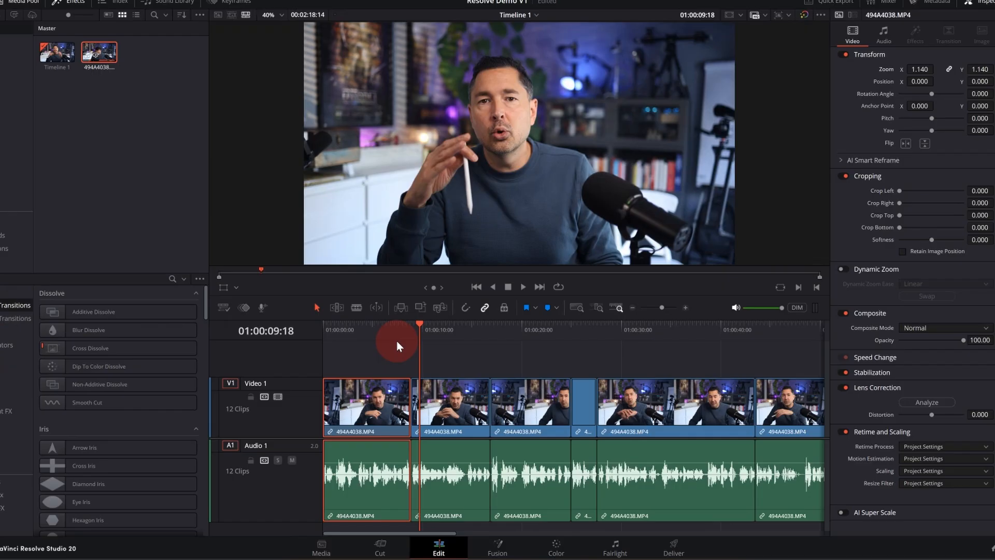
Compare the Zoom settings and framing of the first and second clips, viewing frames before and after their cut
left_click(397, 325)
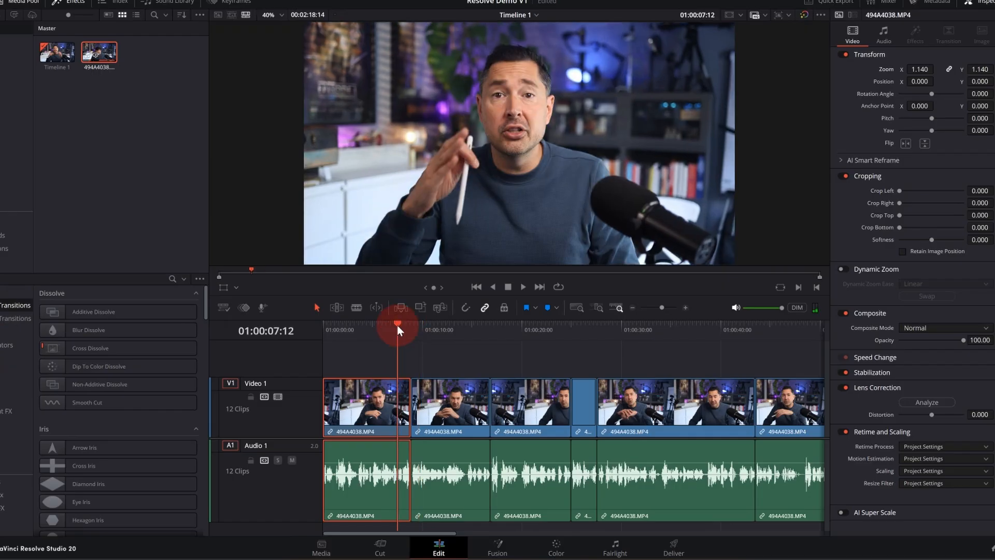
left_click(387, 403)
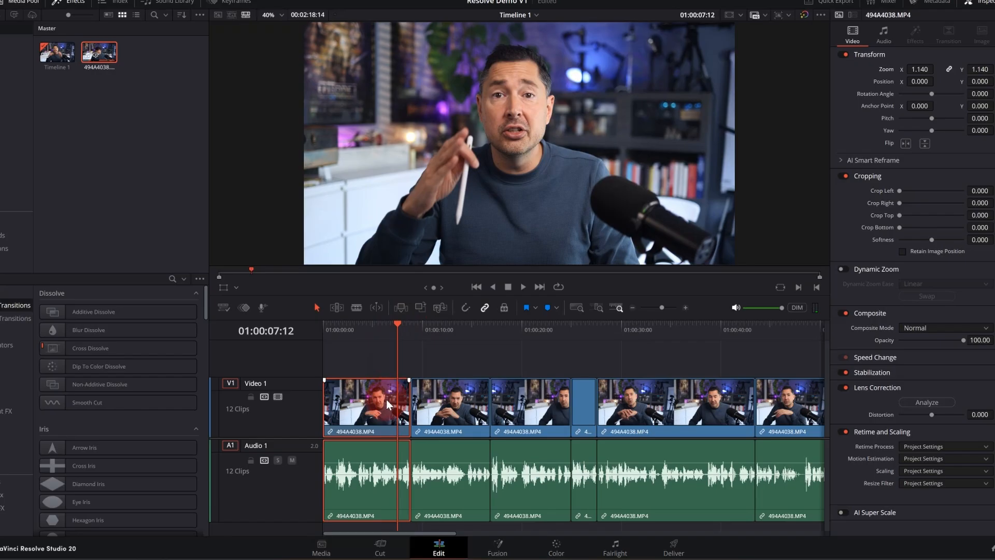
left_click(922, 69)
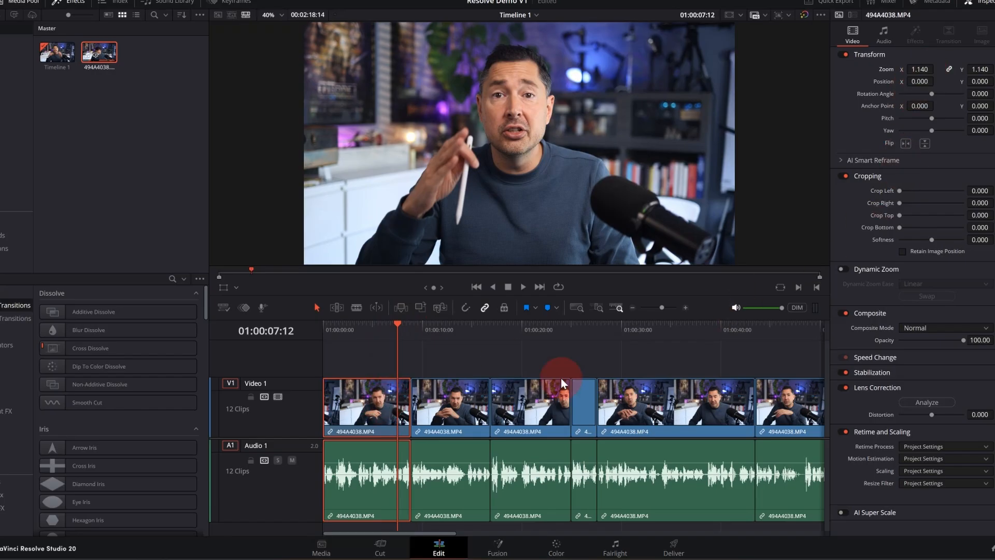
left_click(428, 325)
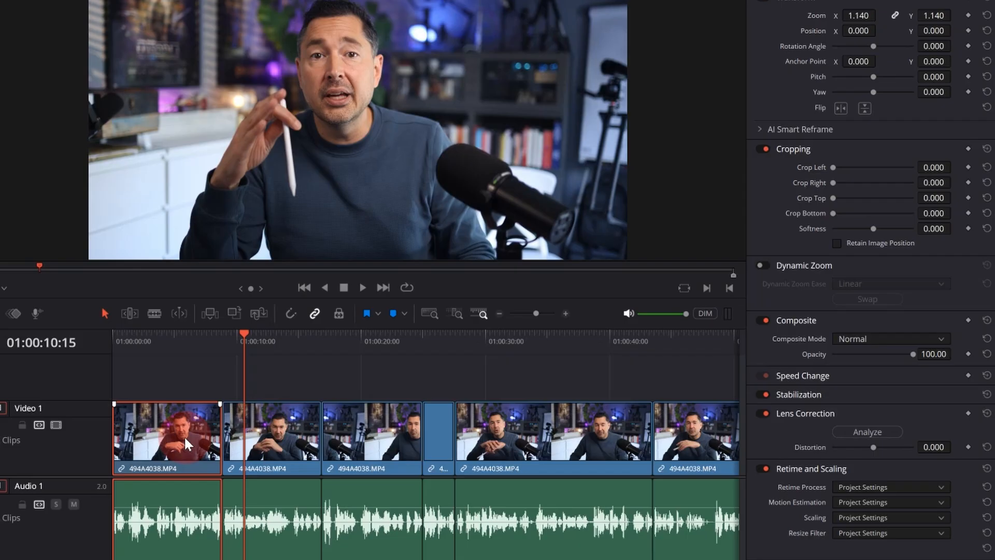
left_click(288, 427)
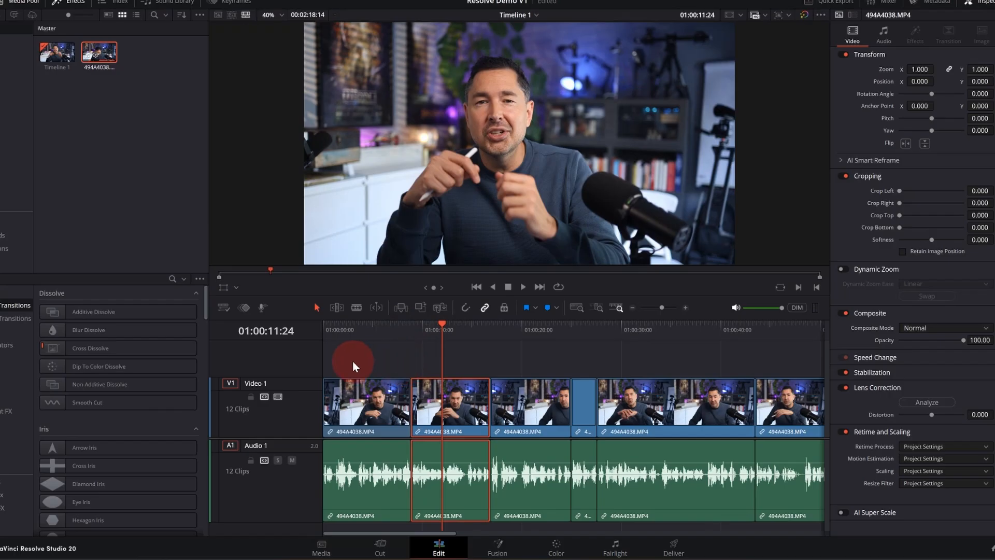
Select the first four clips together, view the frame at 01:00:06:12, and reduce the selection to the first clip
left_click_drag(353, 361, 588, 505)
left_click(387, 327)
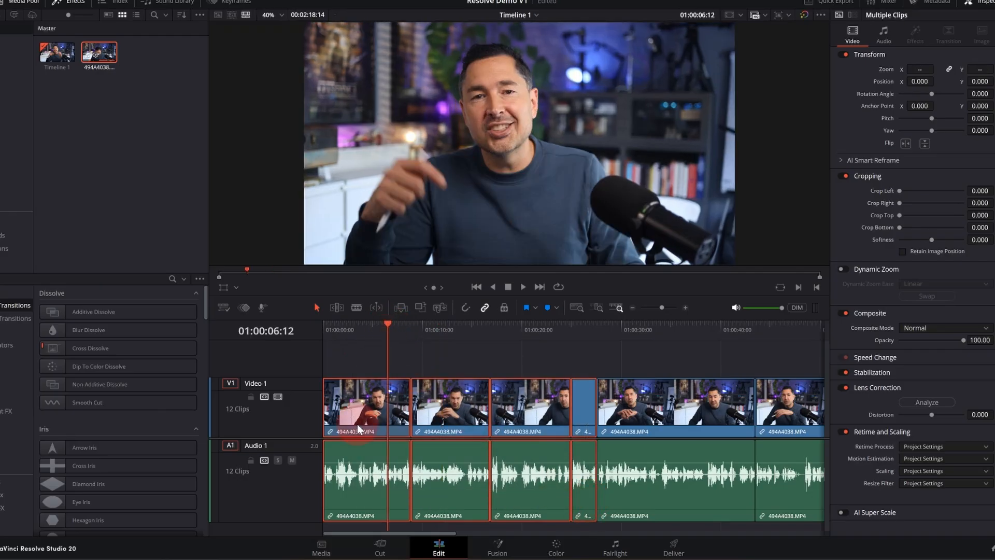
left_click(402, 369)
left_click(362, 411)
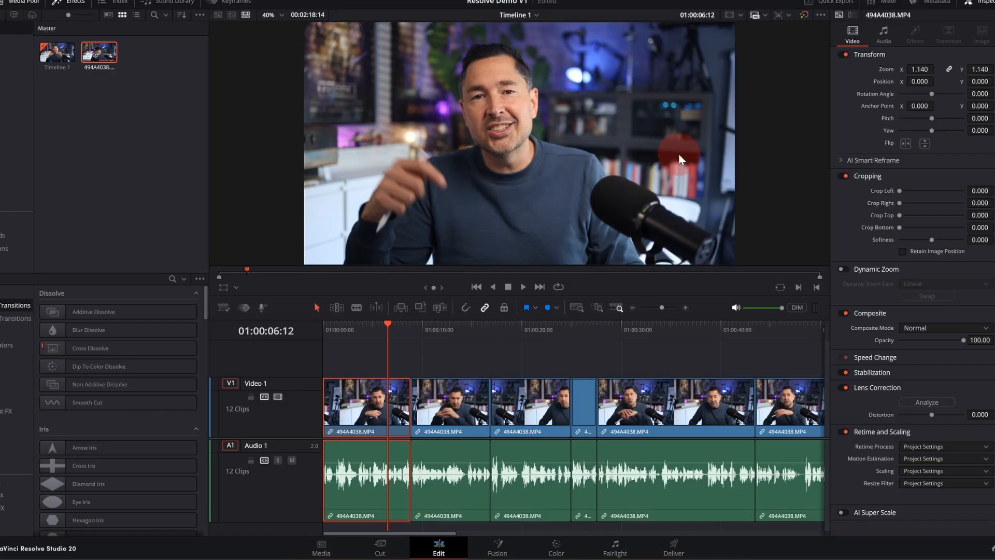
Try a Zoom of 1.140 on the second clip and check its framing at 01:00:13:00
double_click(923, 70)
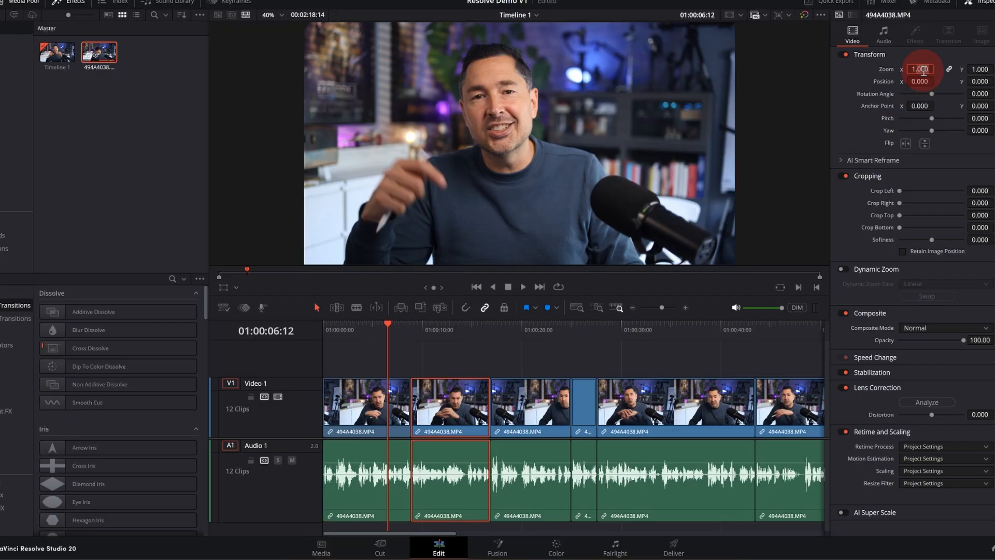
type("1.14")
key("Return")
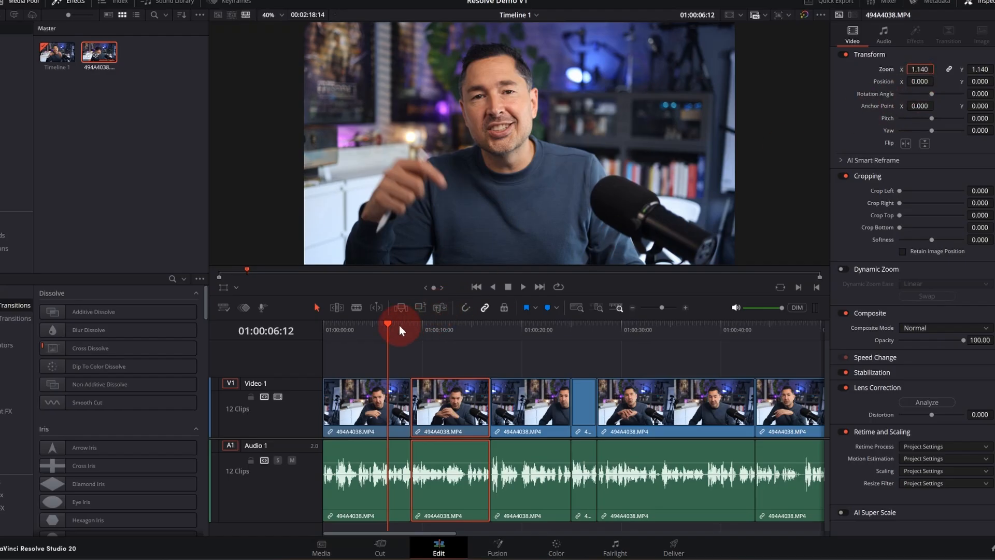
left_click(450, 334)
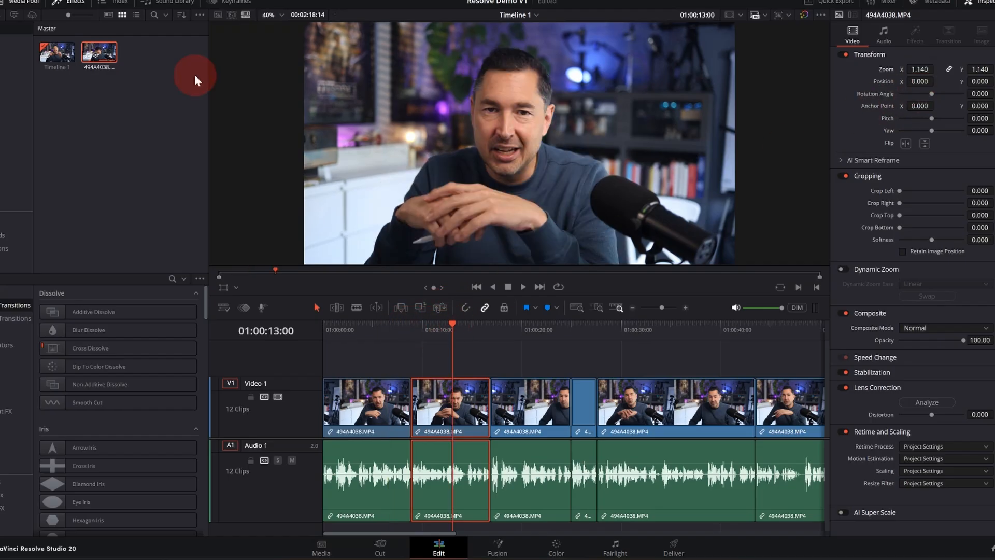
Play from 01:00:15:16 across the second cut, park the playhead at 01:00:13:13 and select the second clip
left_click(478, 326)
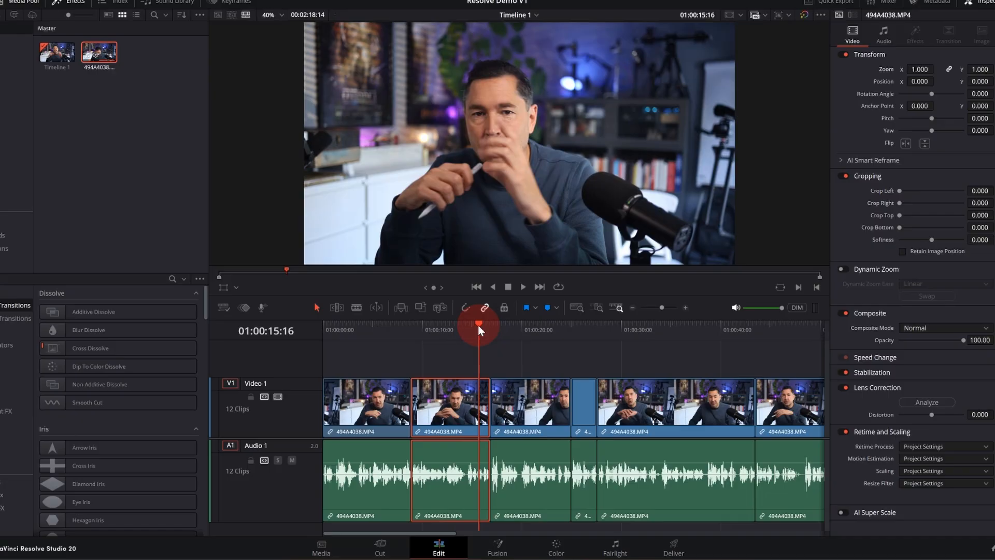
key("space")
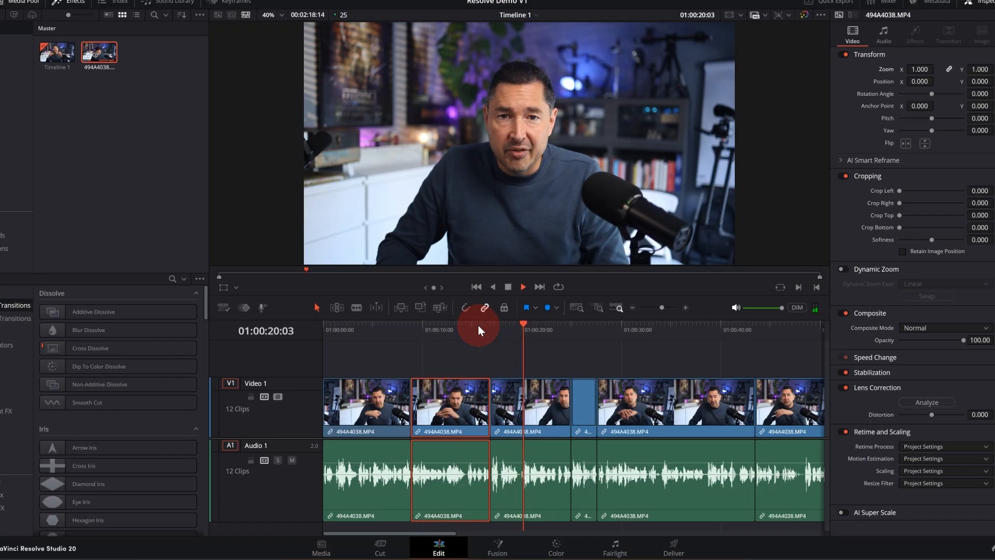
key("space")
left_click(457, 325)
left_click(464, 393)
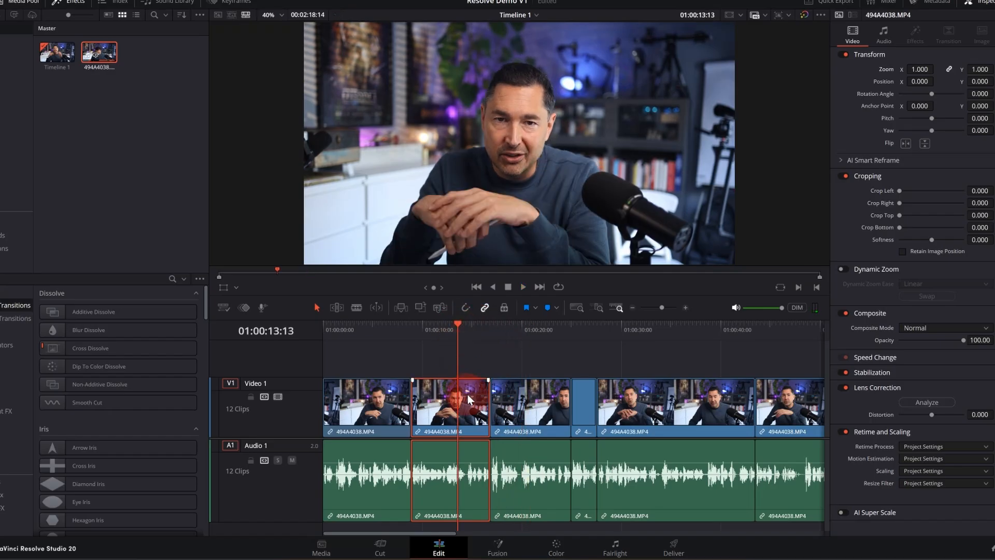
Set the third clip's Zoom to 1.090 while viewing its frame at 01:00:18:08
left_click(511, 400)
left_click(512, 399)
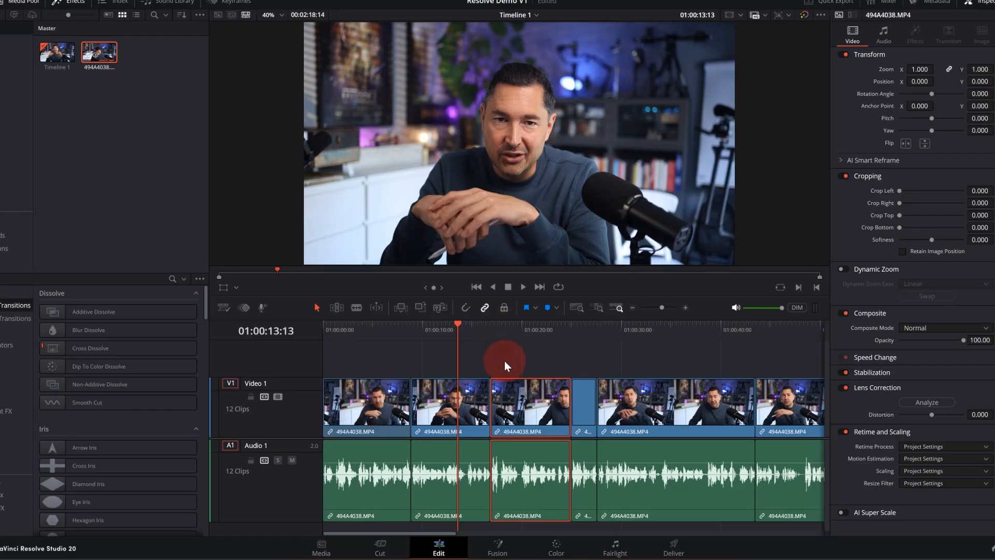
left_click(501, 328)
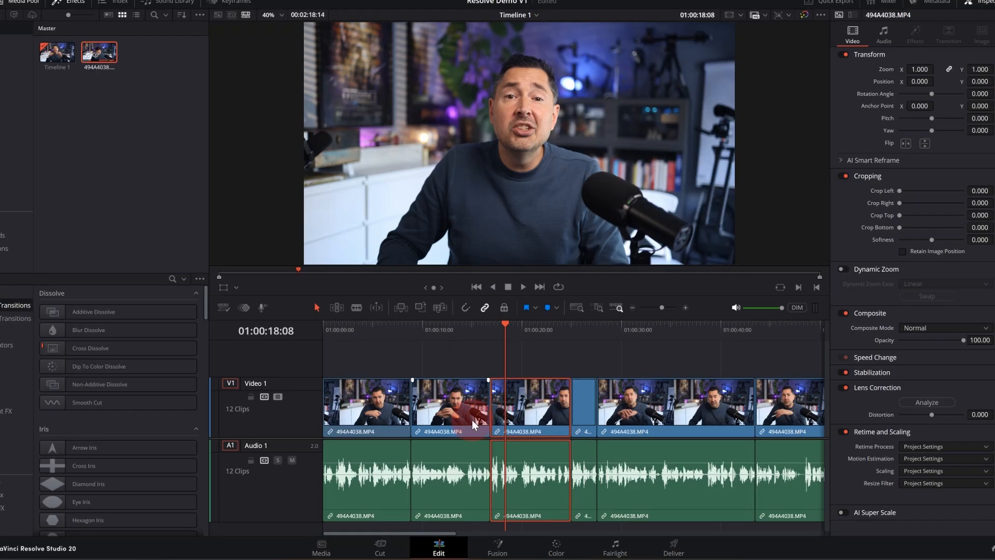
left_click_drag(919, 70, 921, 69)
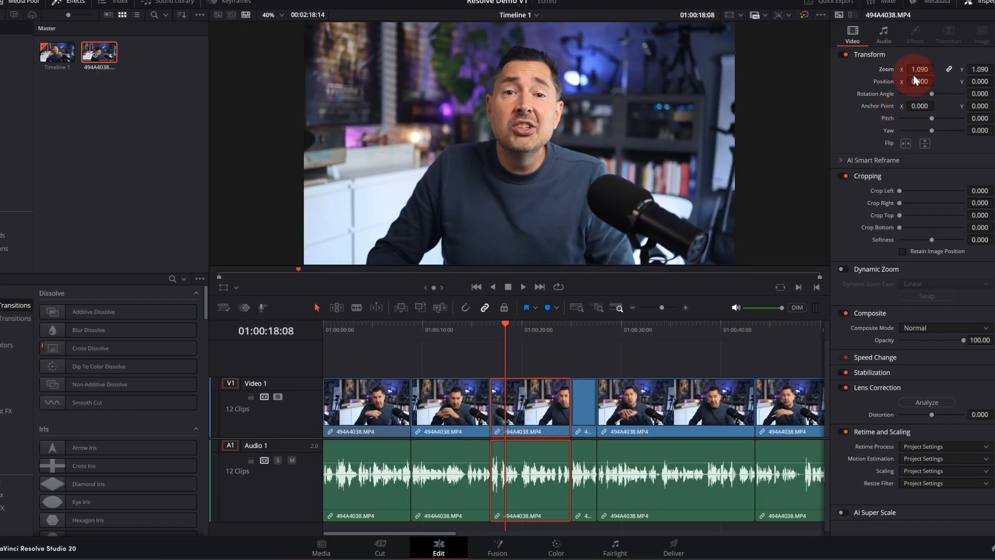
Play from the second clip through the third clip to check the framing changes, stopping at 01:00:26:11
left_click(462, 324)
key("space")
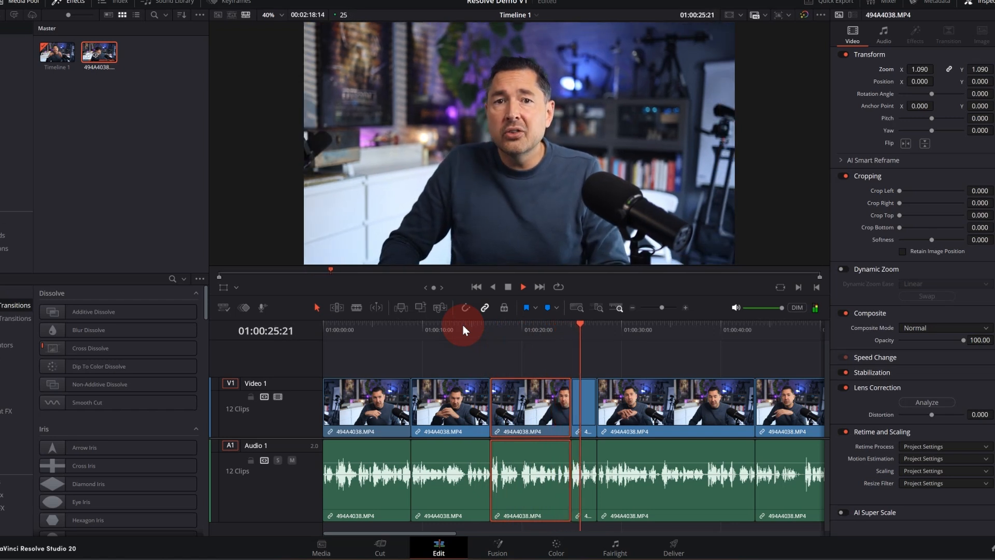
key("space")
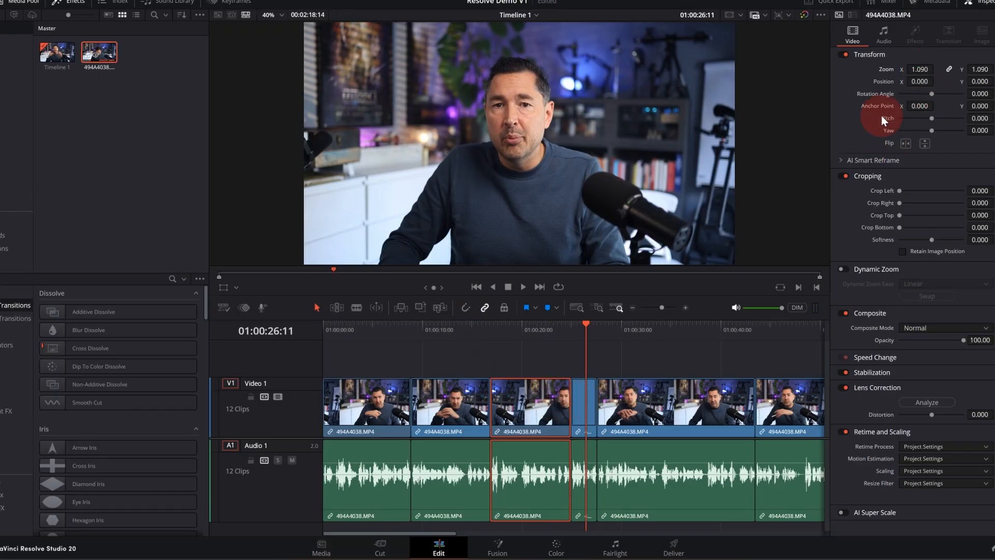
Set the fifth clip's Zoom to 1.100 and move on to the later clips in the timeline
left_click(588, 399)
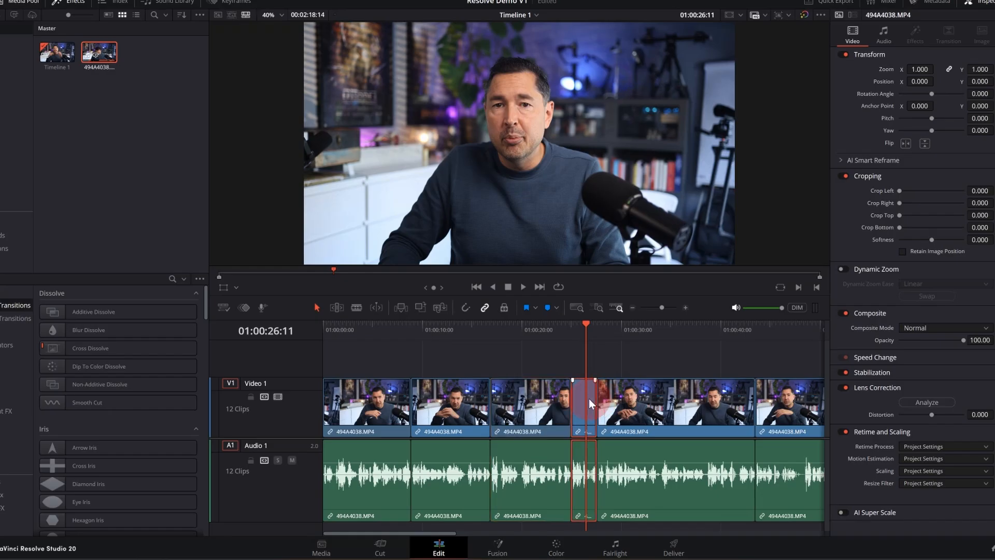
left_click_drag(621, 328, 424, 532)
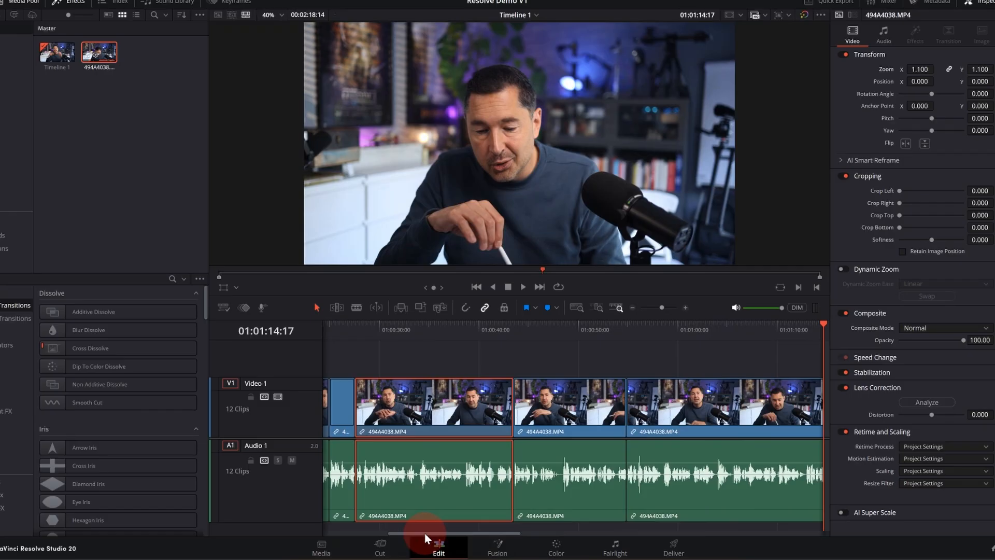
Fit the whole timeline in view, select all clips and move the playhead to 01:02:11:16
key("shift+z")
key("ctrl+a")
left_click(539, 329)
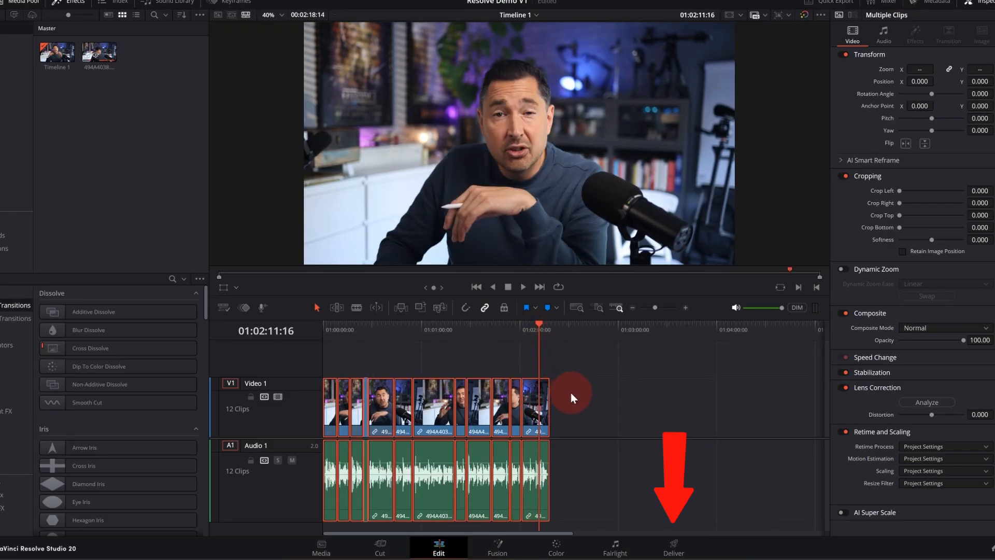
Go to the Deliver page and choose the YouTube 1080p render preset
key("shift+8")
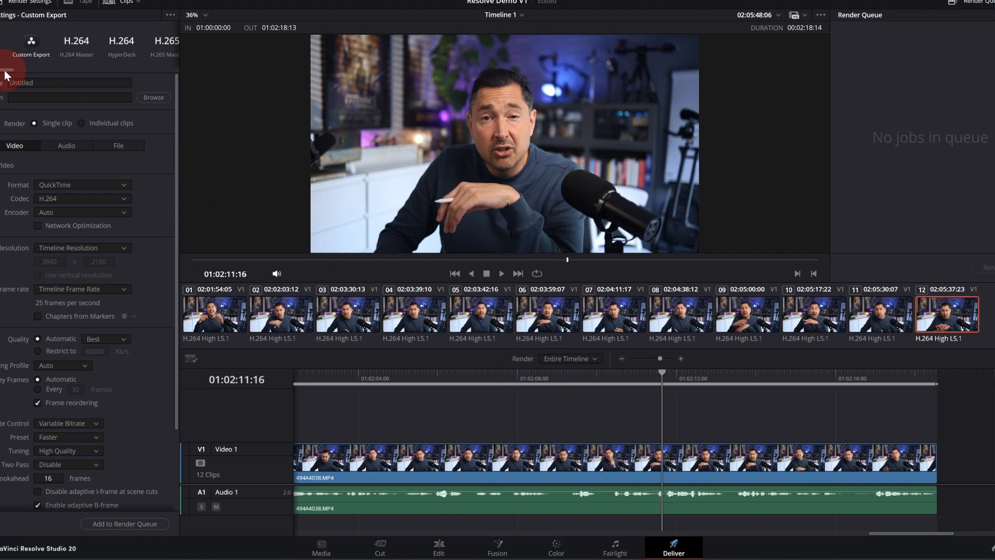
left_click_drag(5, 72, 58, 60)
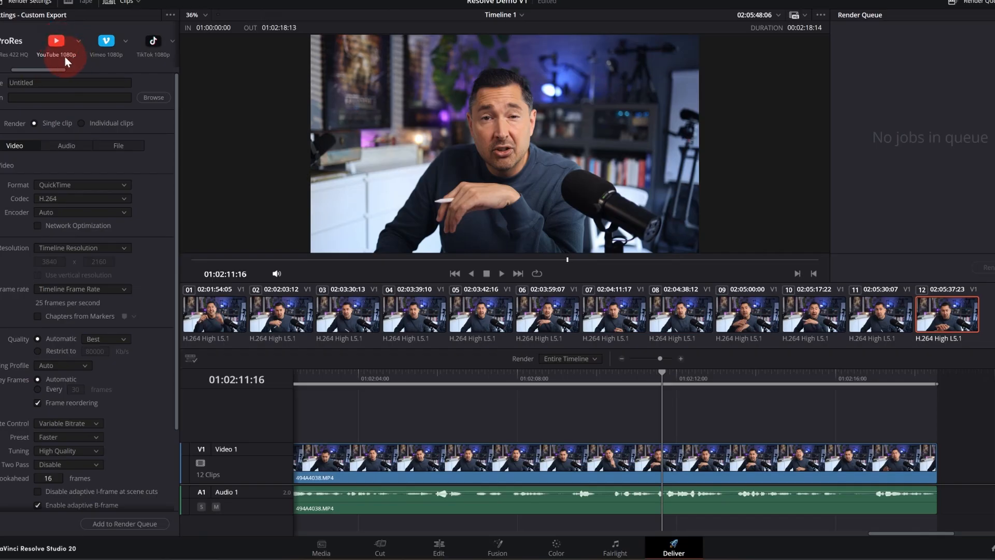
left_click(56, 41)
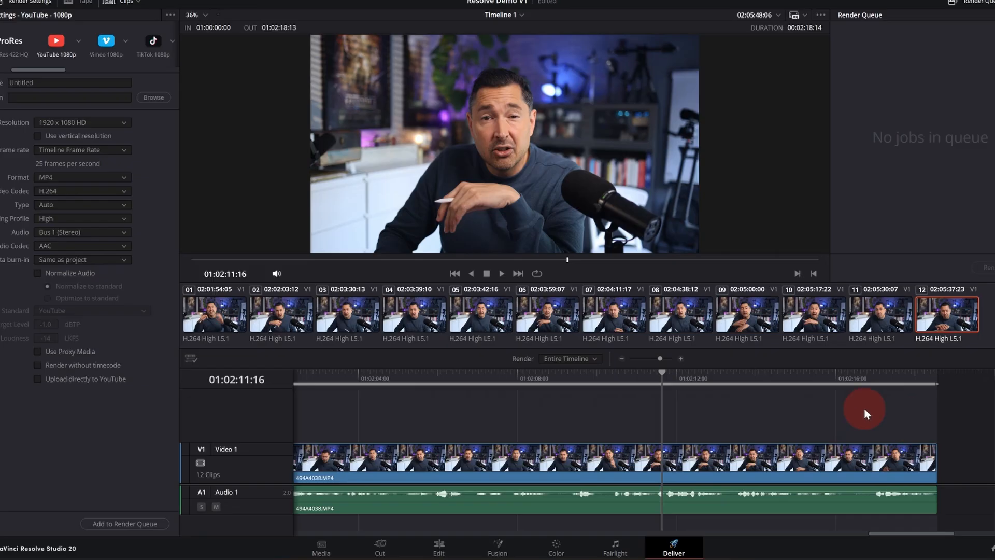
left_click(56, 41)
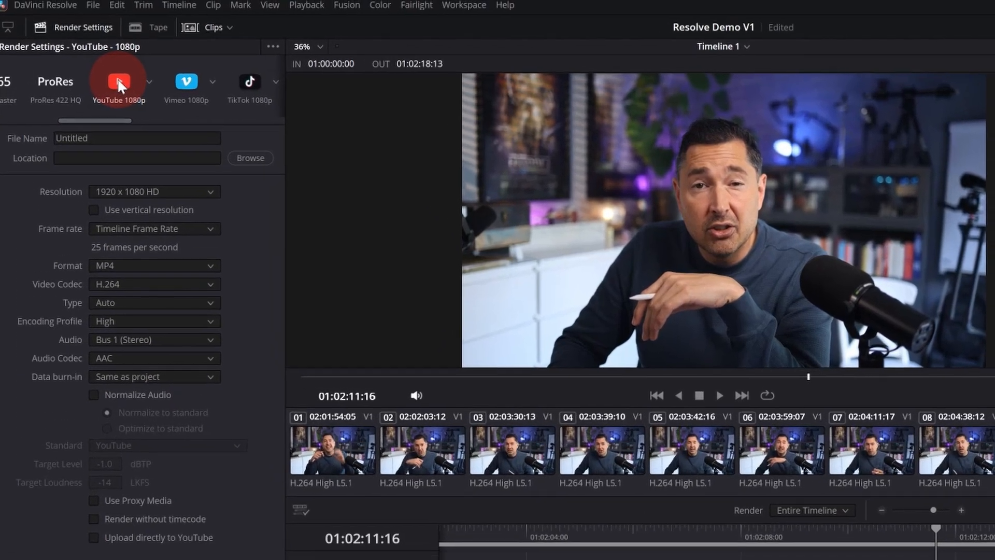
Add the timeline to the render queue, saving it as "My first course - Lecture 1.1" in the Courses folder
left_click(108, 136)
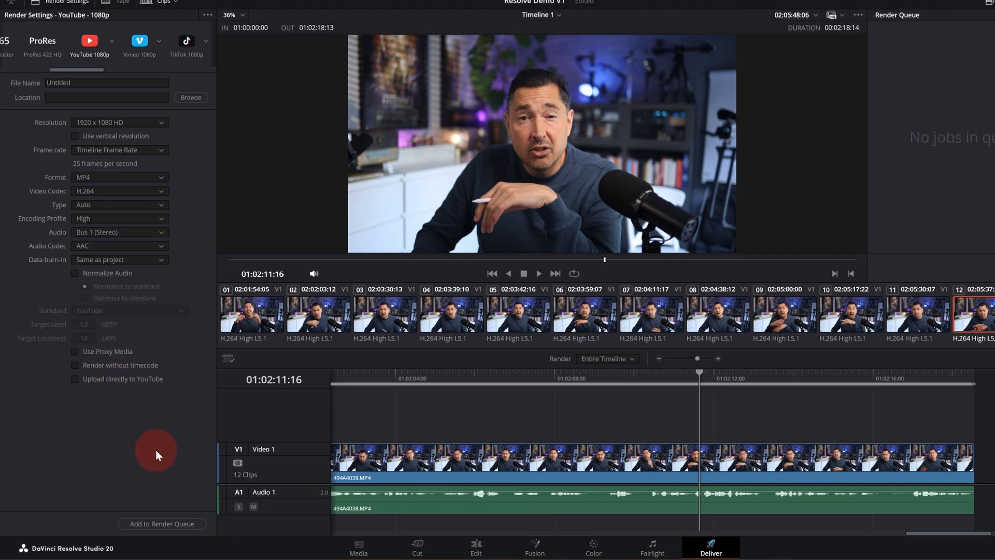
left_click(171, 524)
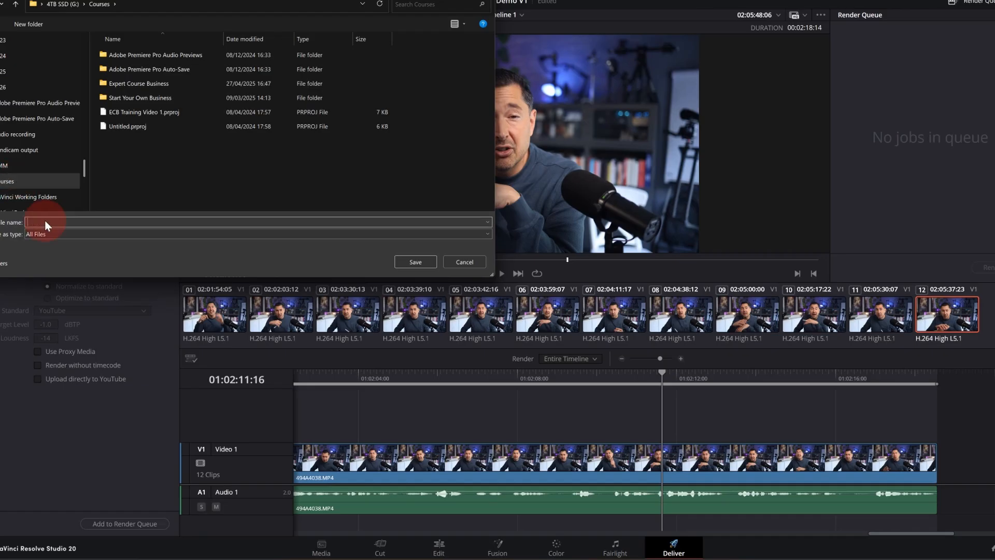
type("My first course - Lecture 1.1")
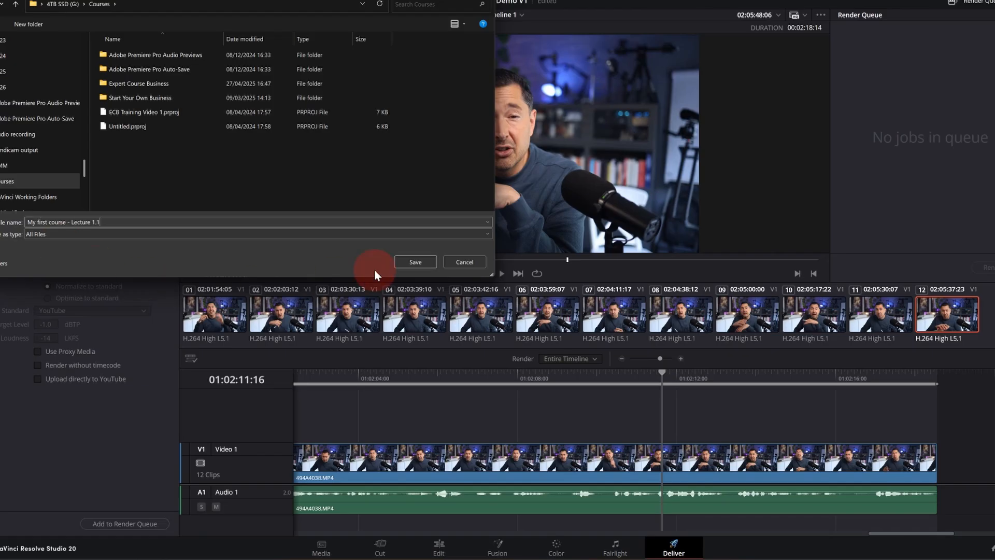
left_click(410, 262)
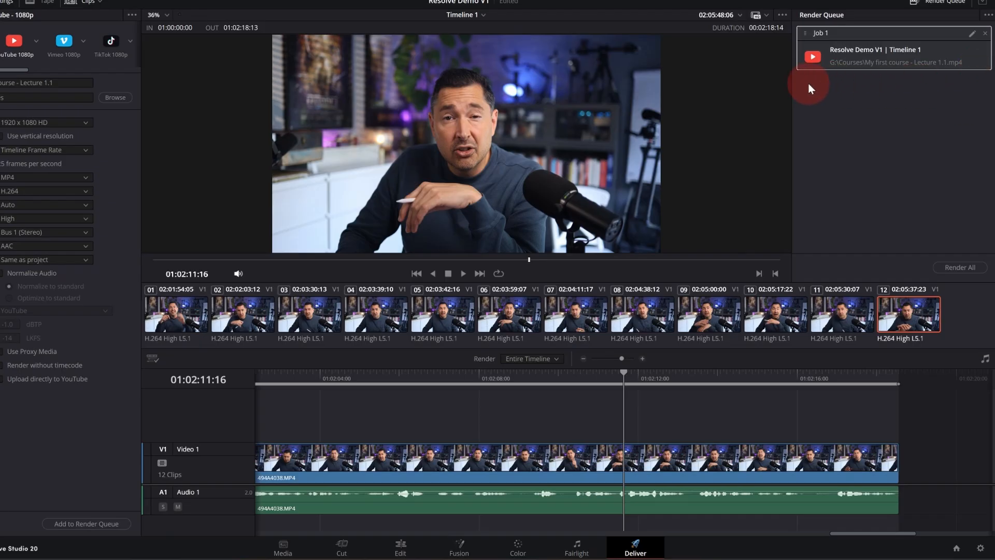
Render all queued jobs, and open the exported "My first course - Lecture 1.1" video from the Courses folder in File Explorer
left_click(959, 268)
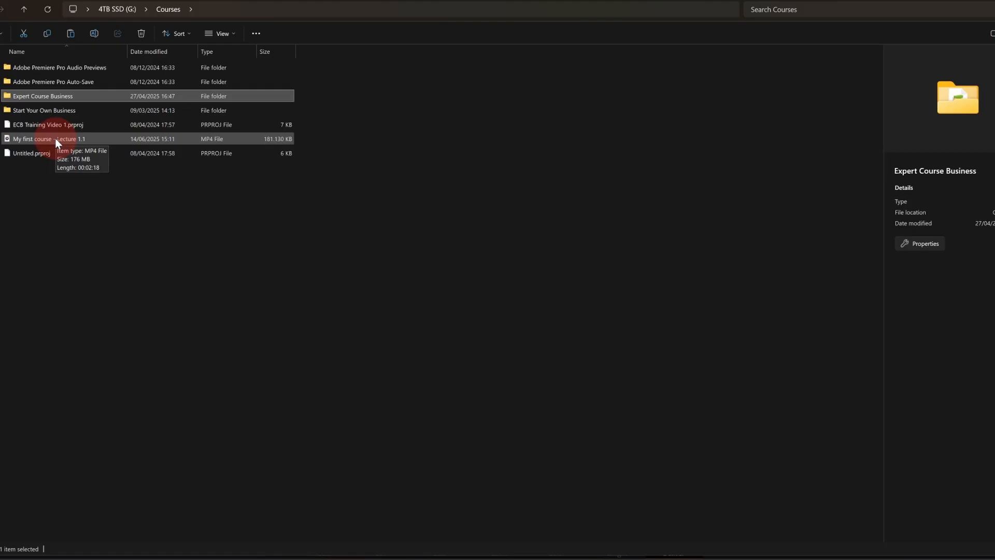
double_click(55, 138)
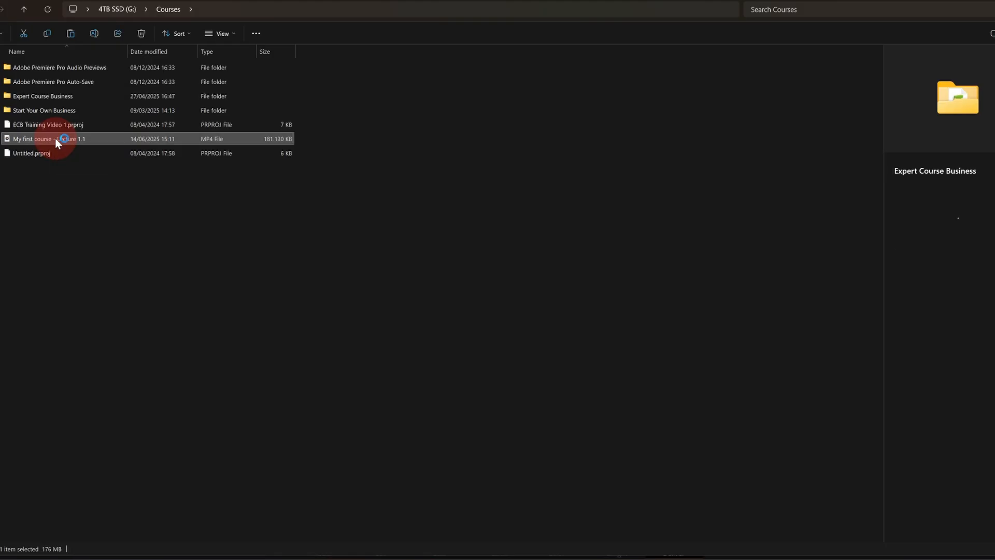